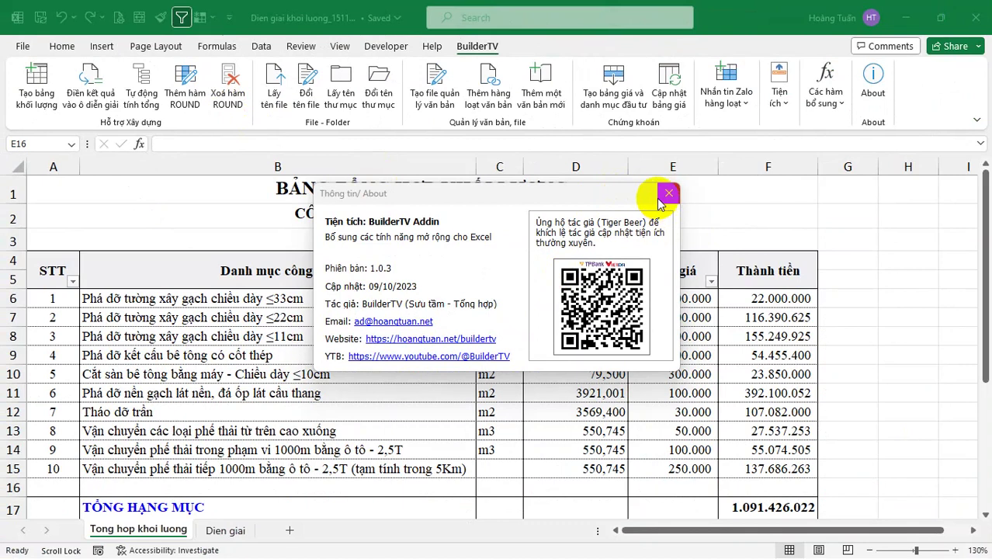
- Close the BuilderTV About box and select F8 to check its formula
click(667, 204)
click(791, 337)
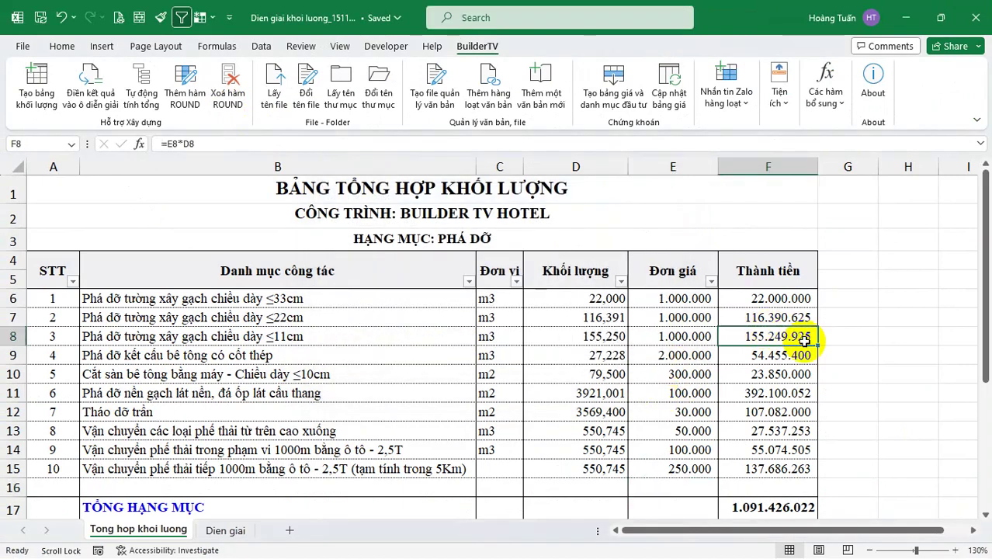
scroll(800, 345, down, 1)
mouse_move(769, 224)
mouse_down()
mouse_move(762, 397)
mouse_move(757, 224)
mouse_up()
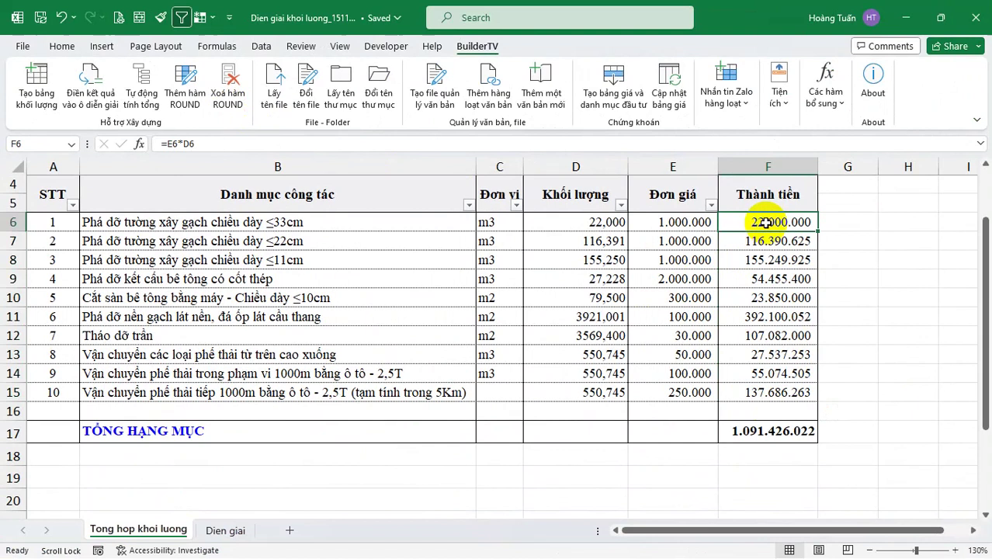
click(590, 223)
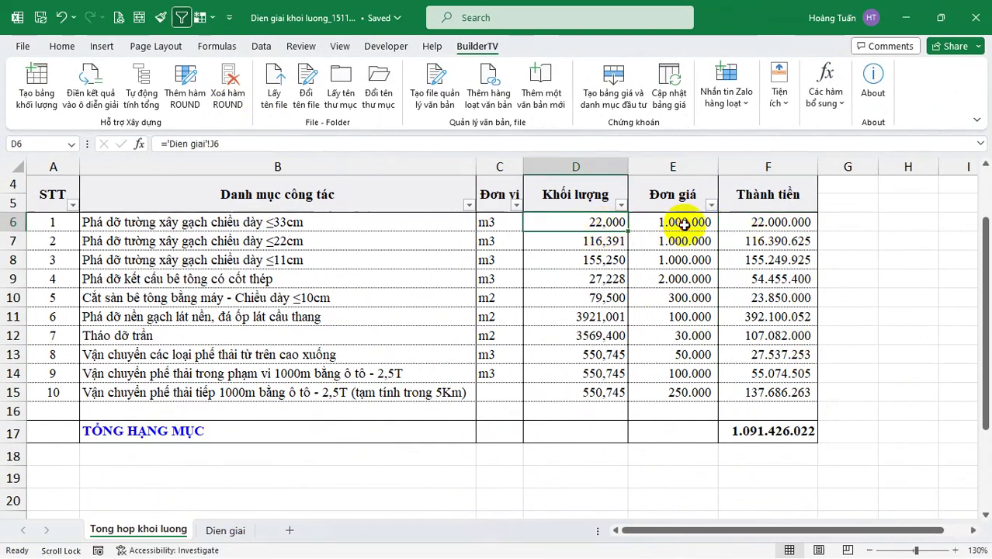
click(764, 224)
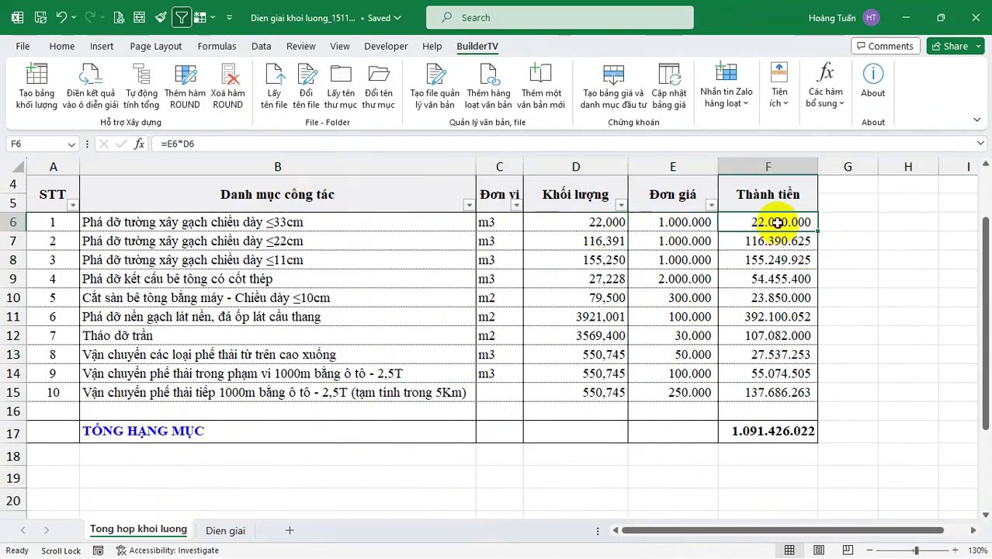
drag(777, 223, 776, 394)
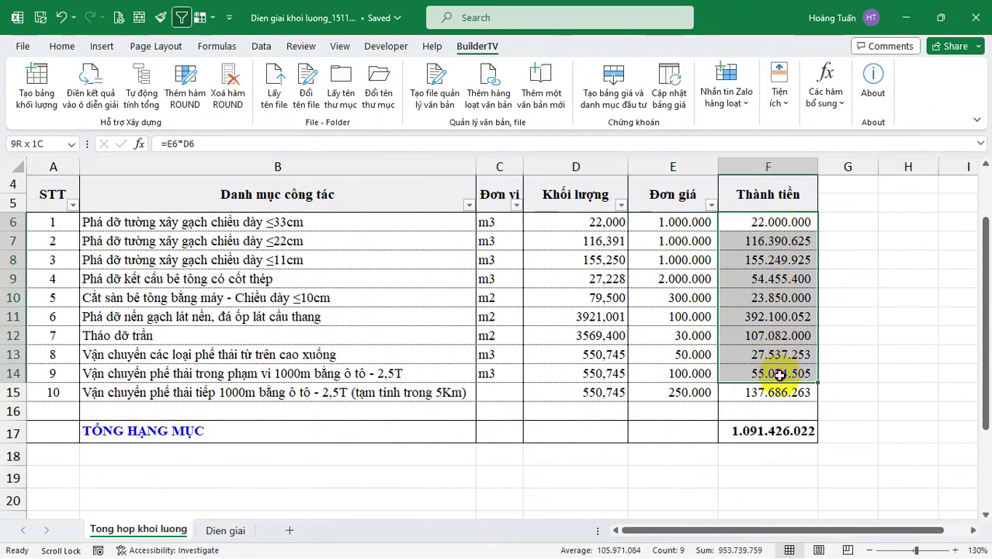
click(765, 221)
drag(761, 220, 764, 392)
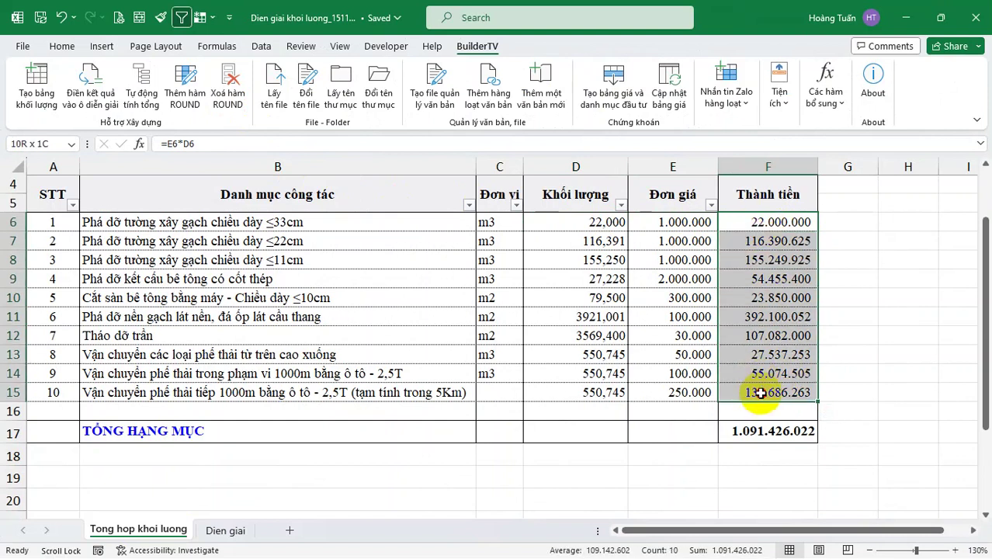
click(765, 222)
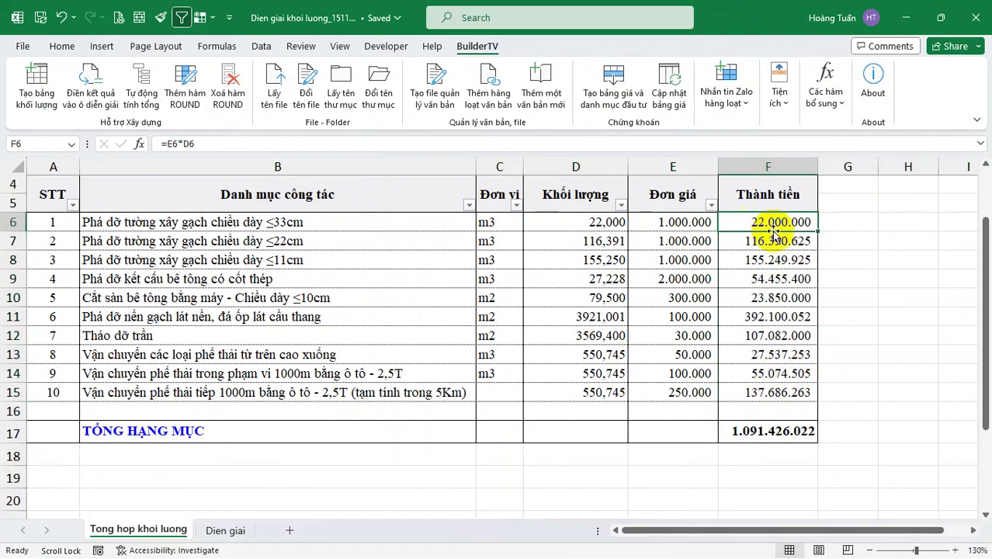
- Wrap the Thành tiền amounts F6:F15 in ROUND with 0 digits, making the total 1.091.426.023
click(186, 87)
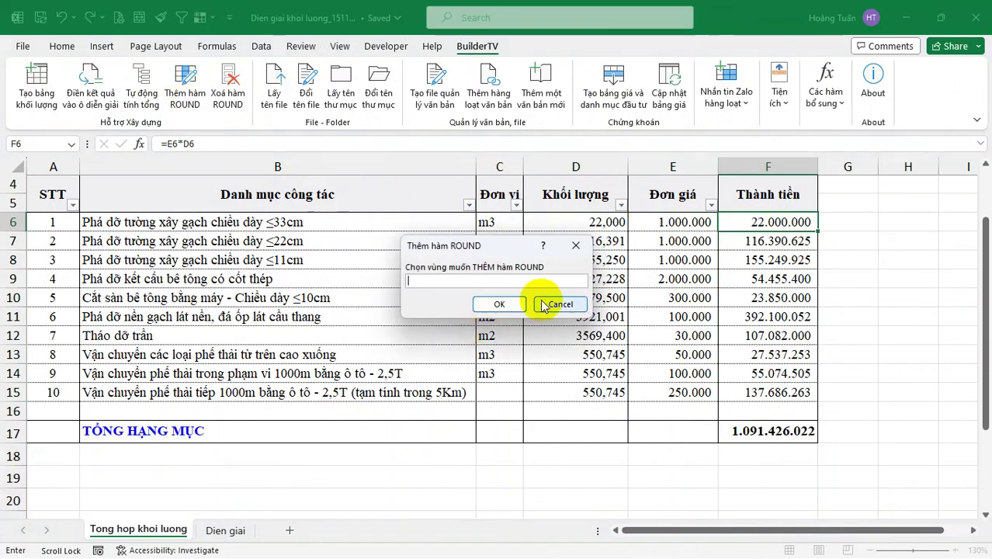
drag(765, 222, 767, 393)
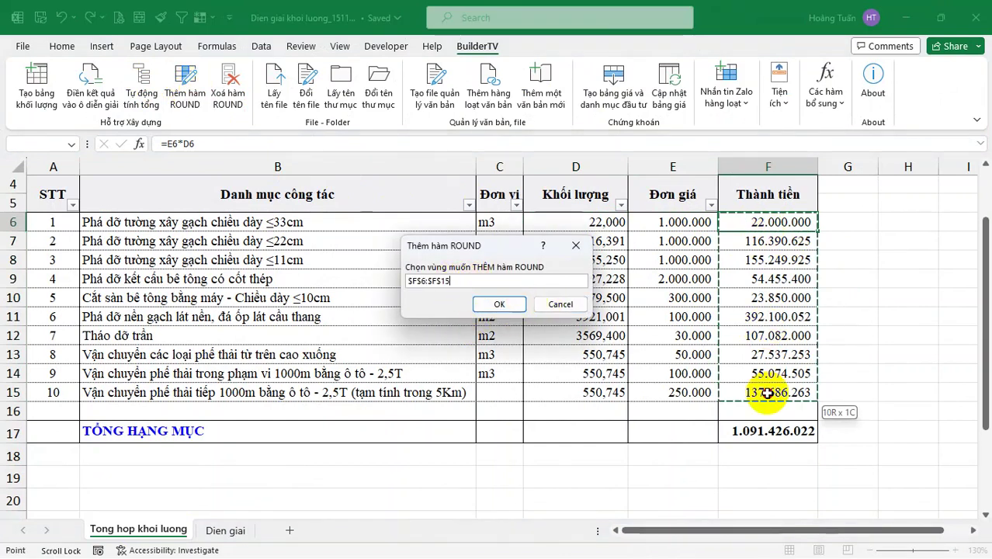
click(496, 306)
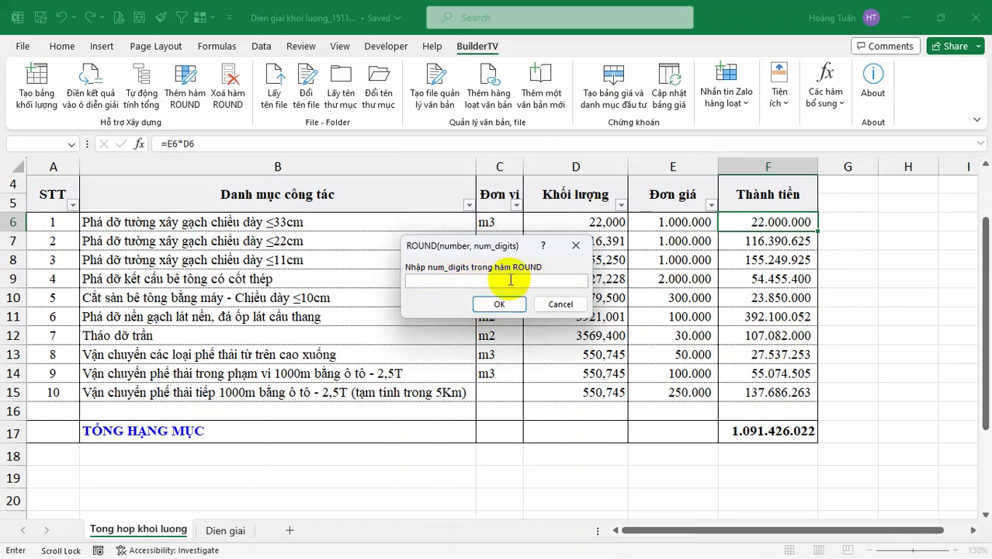
text(0)
click(500, 305)
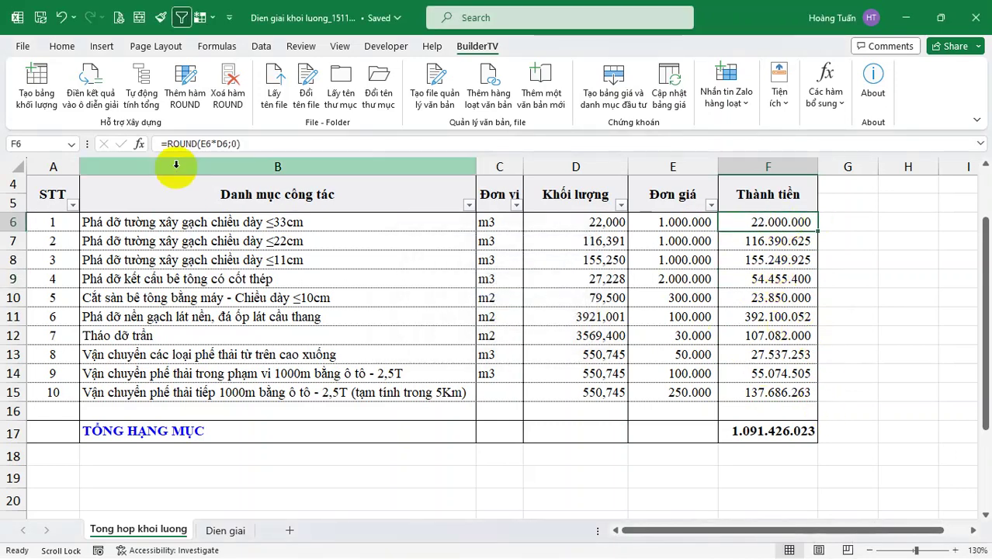
key(F2)
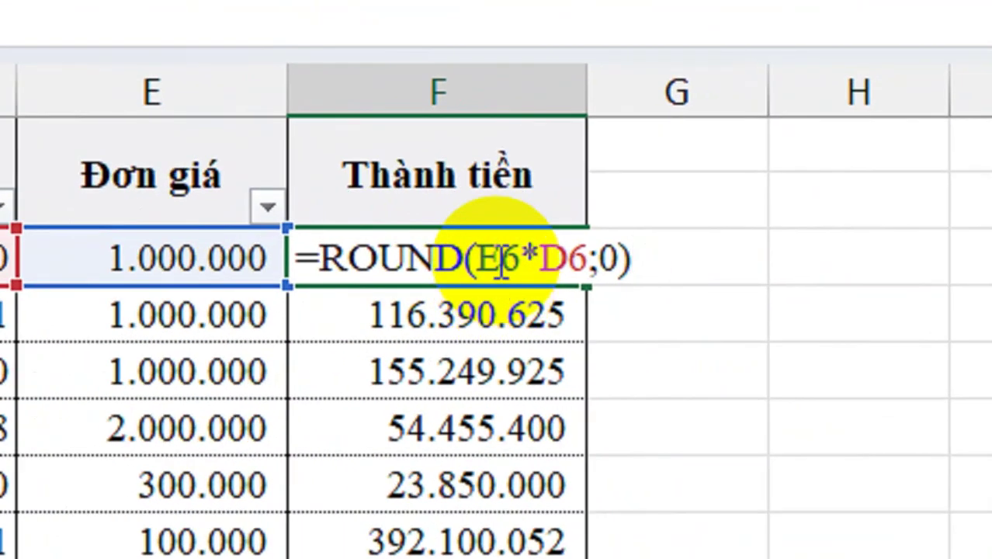
key(Return)
key(F2)
key(Escape)
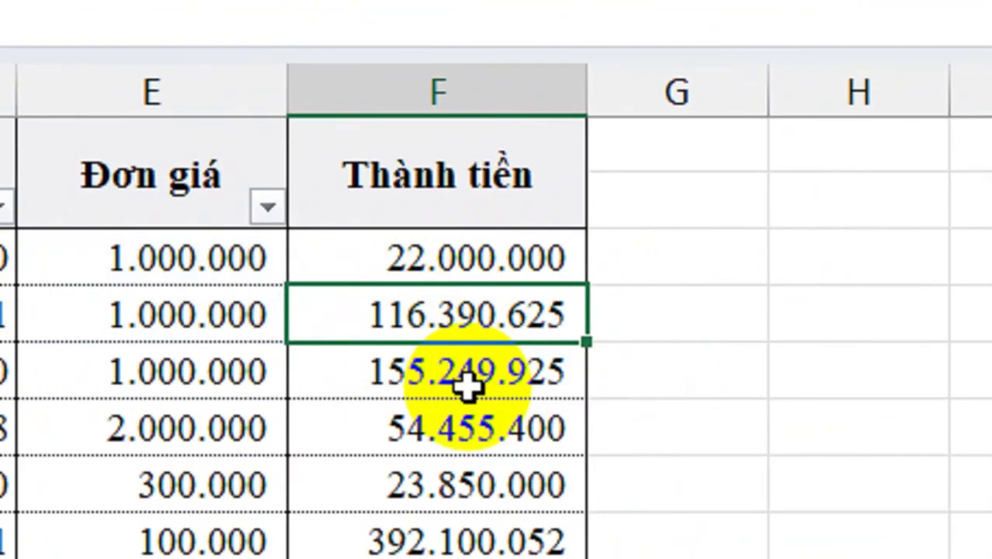
click(465, 375)
key(F2)
key(Escape)
click(438, 427)
key(F2)
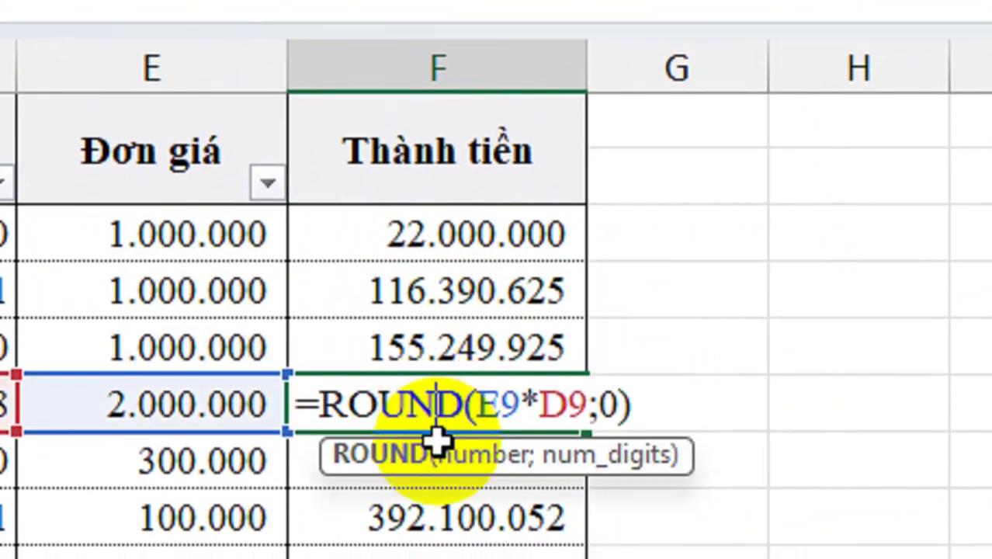
key(Escape)
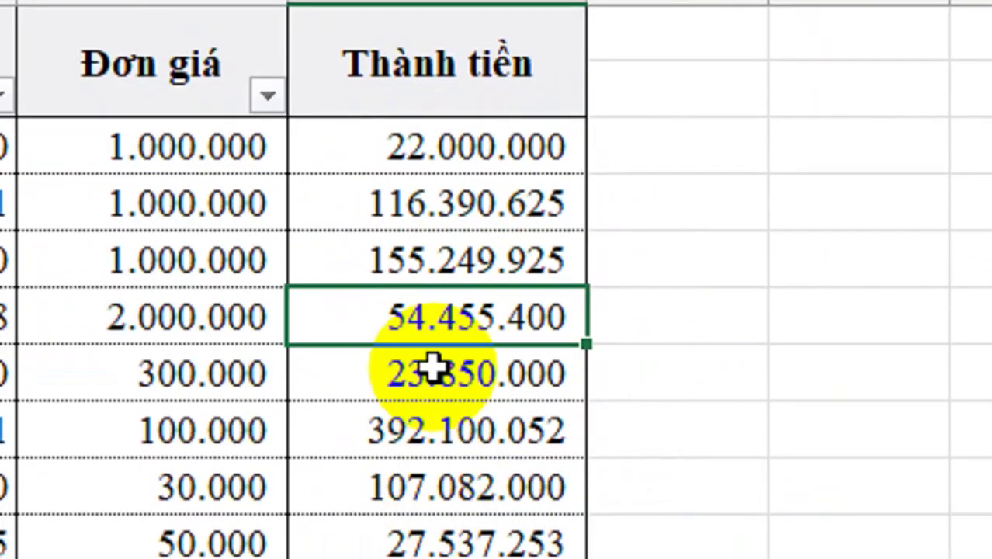
click(434, 371)
key(F2)
key(Escape)
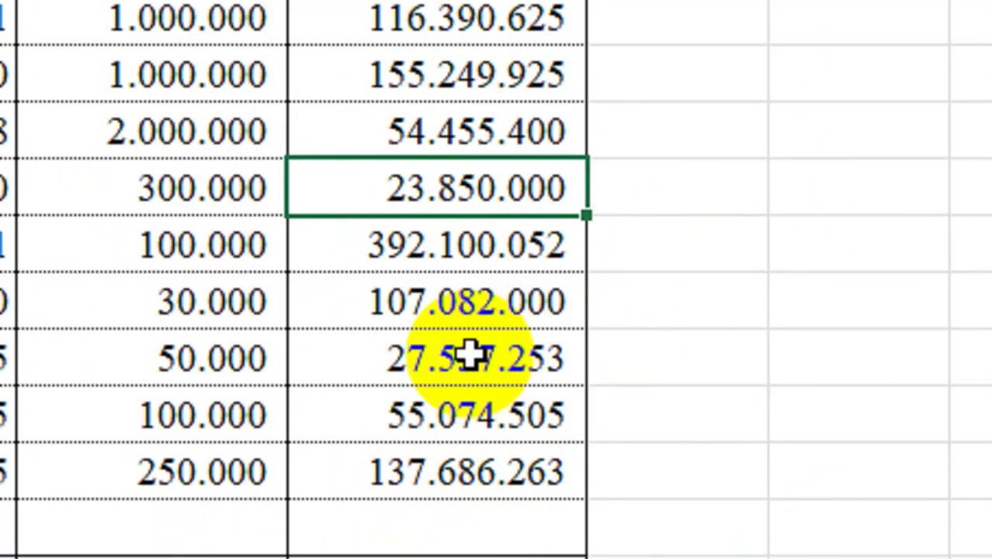
click(472, 357)
key(F2)
key(Escape)
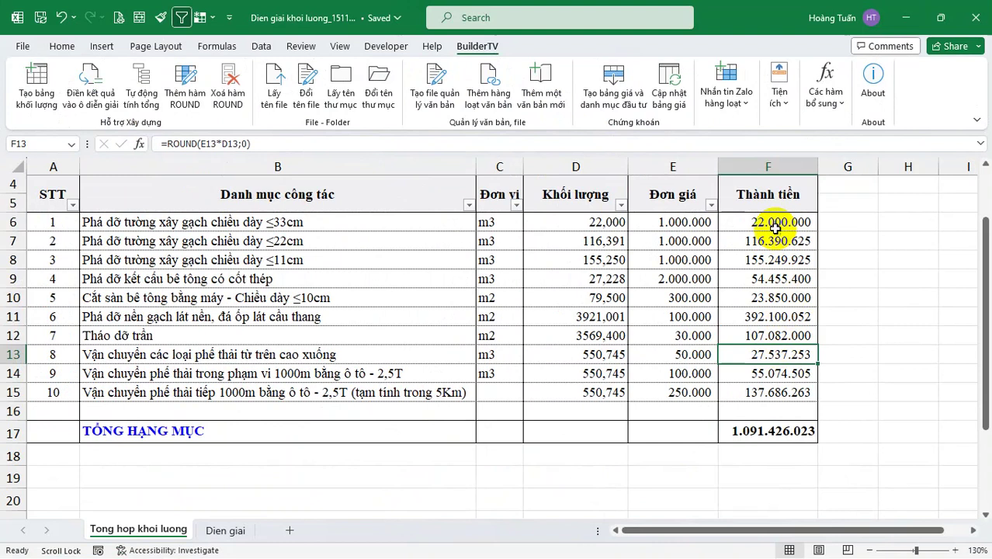
- Inspect the amount, unit price and quantity formulas in rows 6 and 7
click(774, 224)
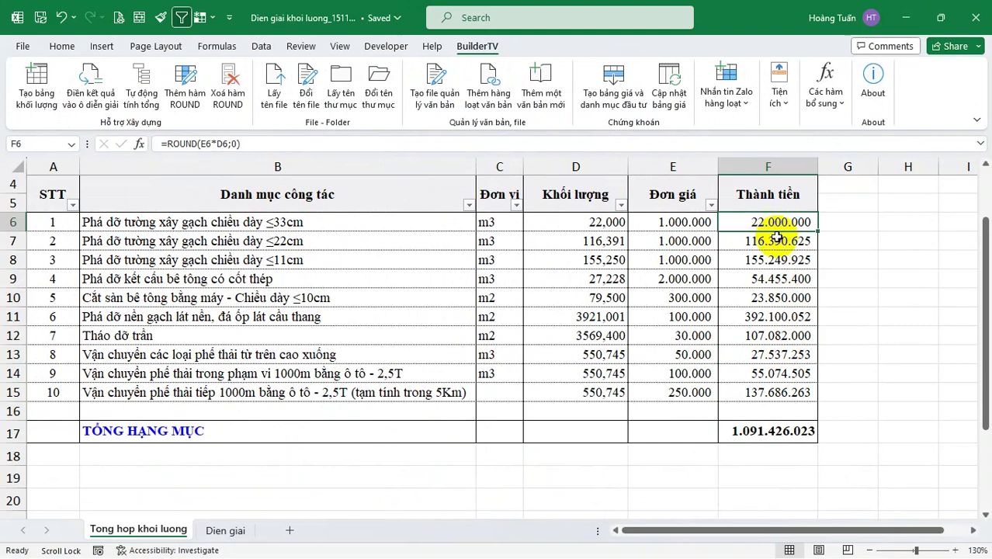
click(776, 237)
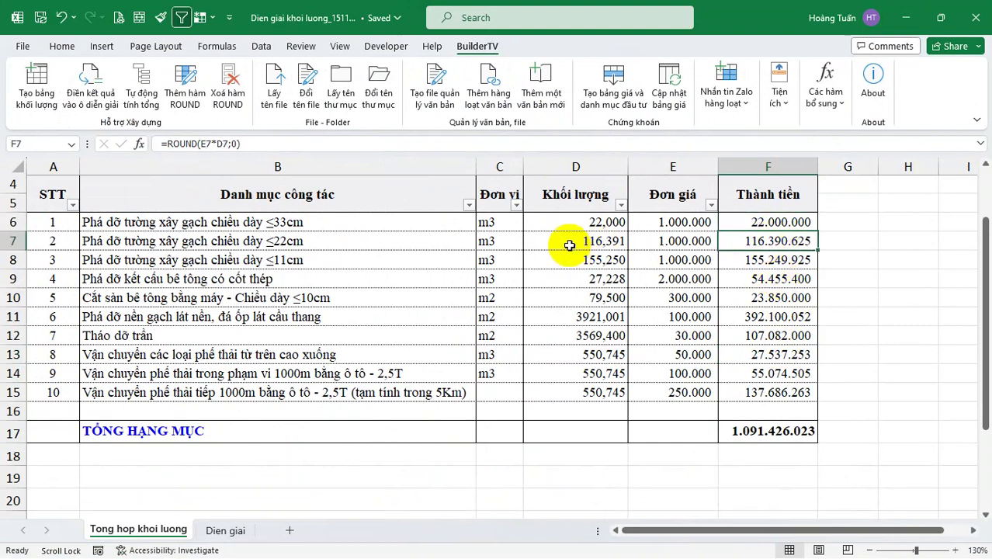
mouse_move(685, 243)
mouse_down()
mouse_move(603, 242)
mouse_move(591, 394)
mouse_up()
click(675, 241)
click(594, 241)
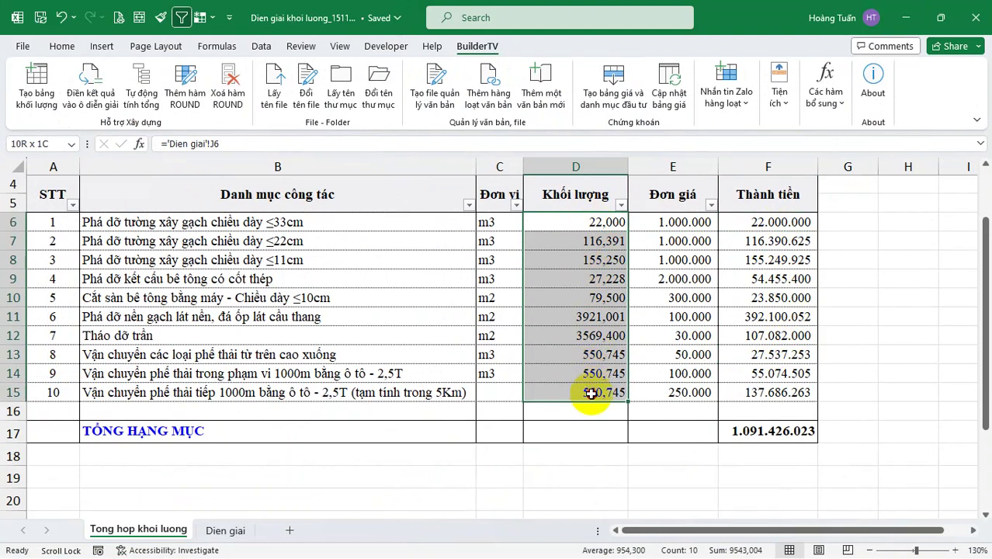
- Review the Khối lượng formulas in D6:D15 linked to Dien giai, then show the Home commands
drag(673, 222, 685, 388)
click(590, 299)
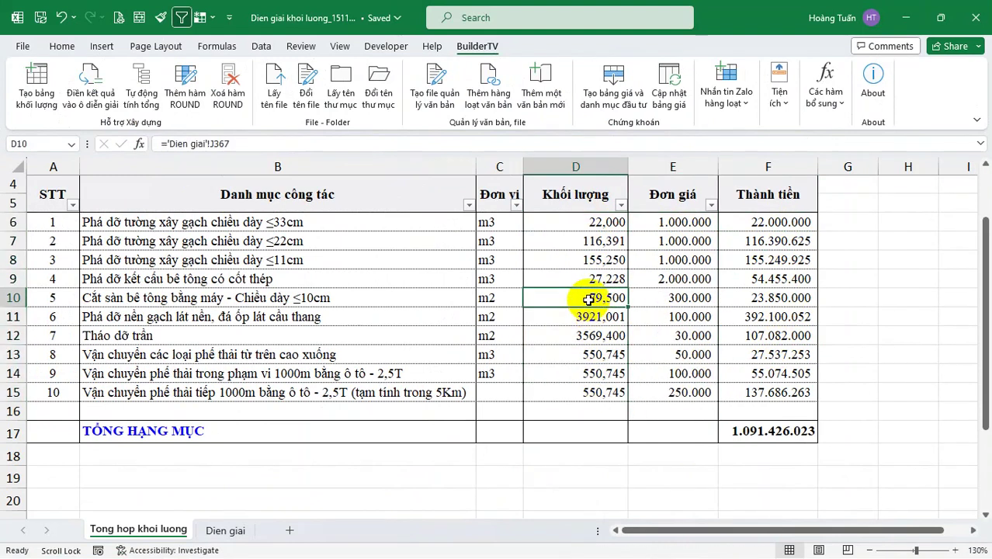
click(597, 281)
click(595, 257)
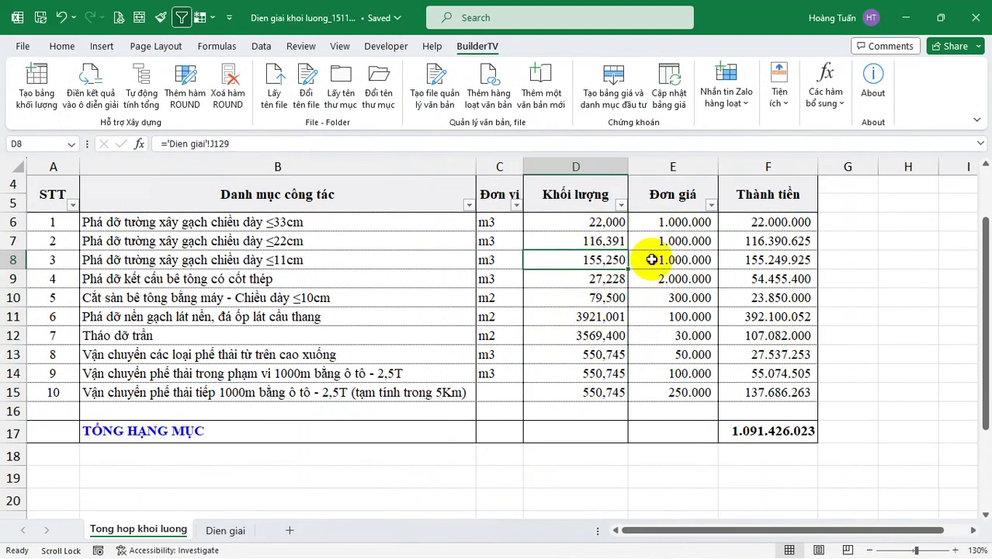
click(651, 259)
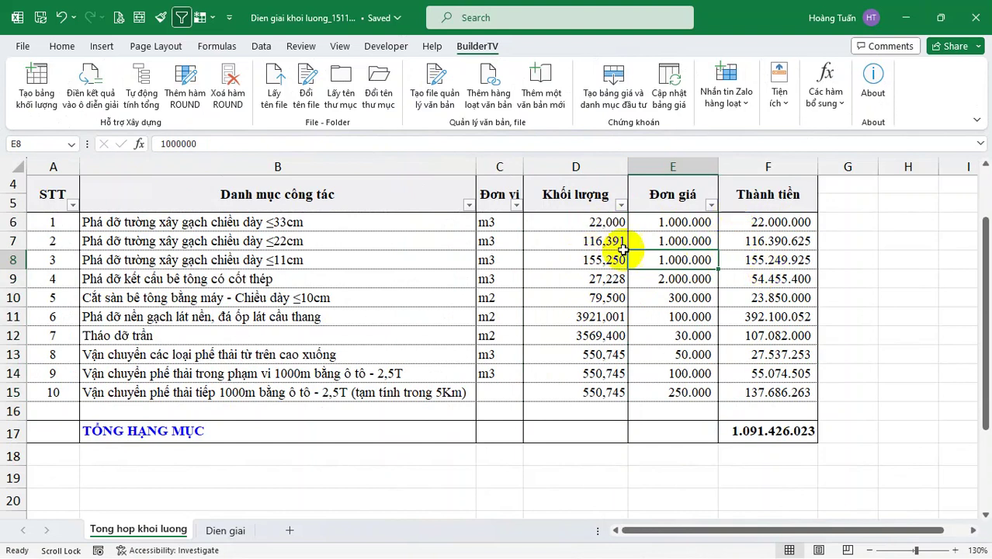
drag(587, 222, 593, 390)
click(594, 390)
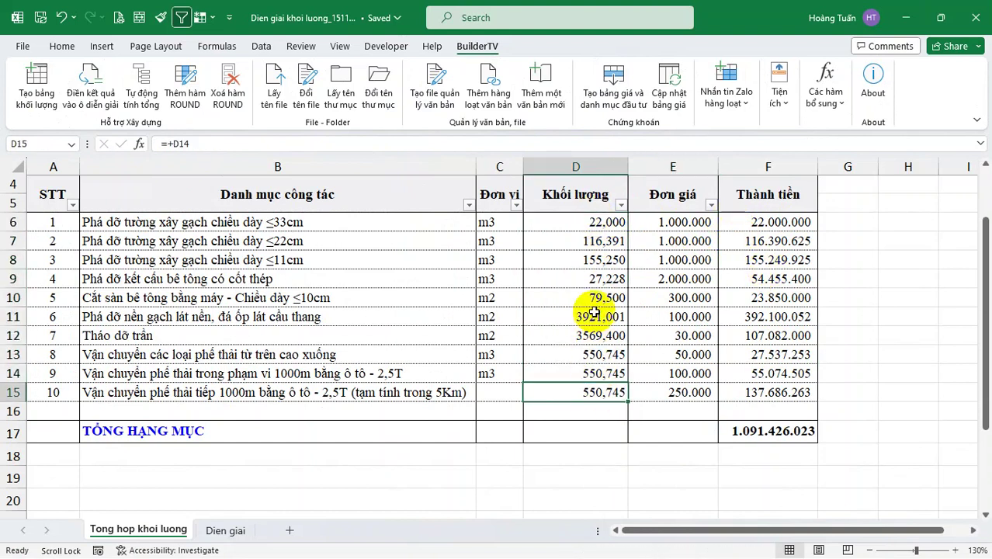
click(608, 264)
click(610, 281)
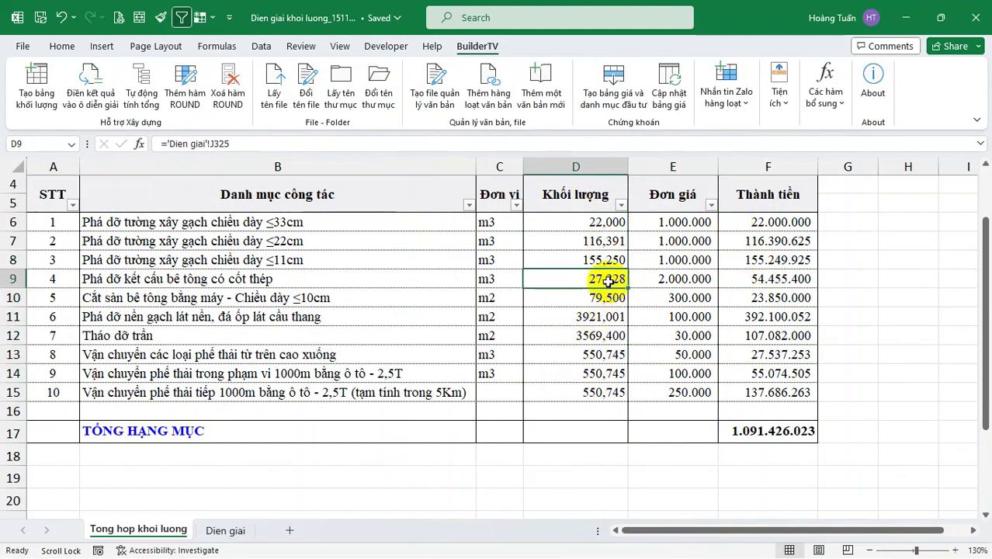
click(62, 48)
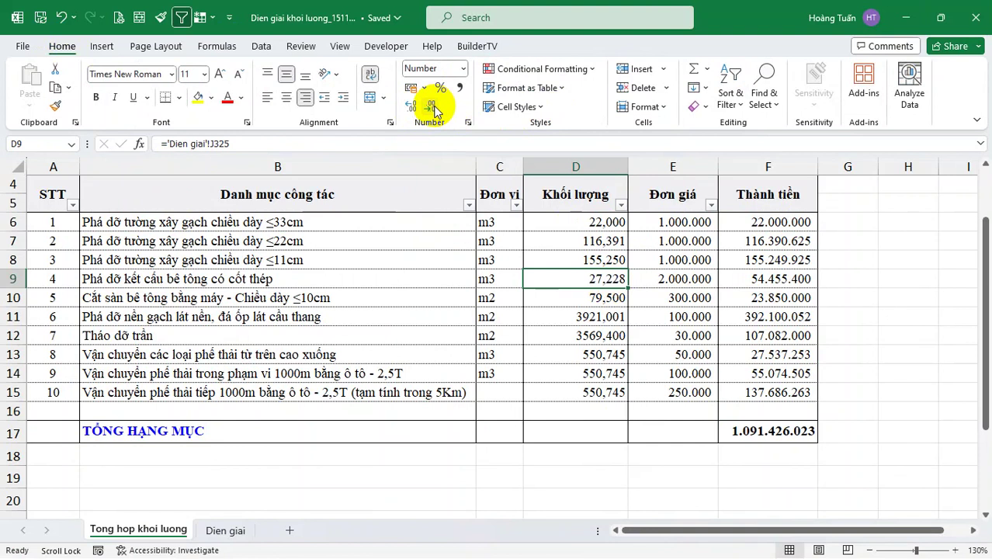
click(811, 281)
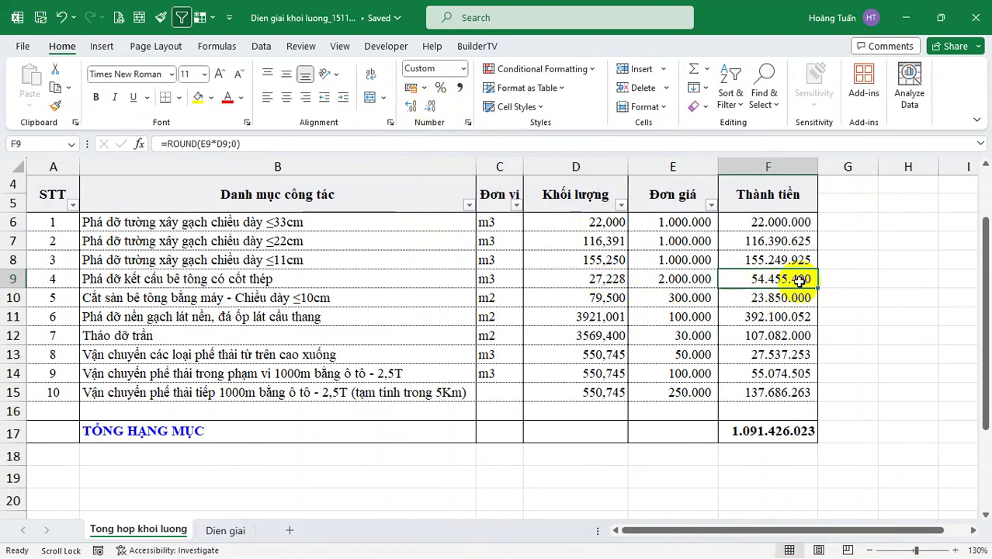
click(532, 282)
click(773, 278)
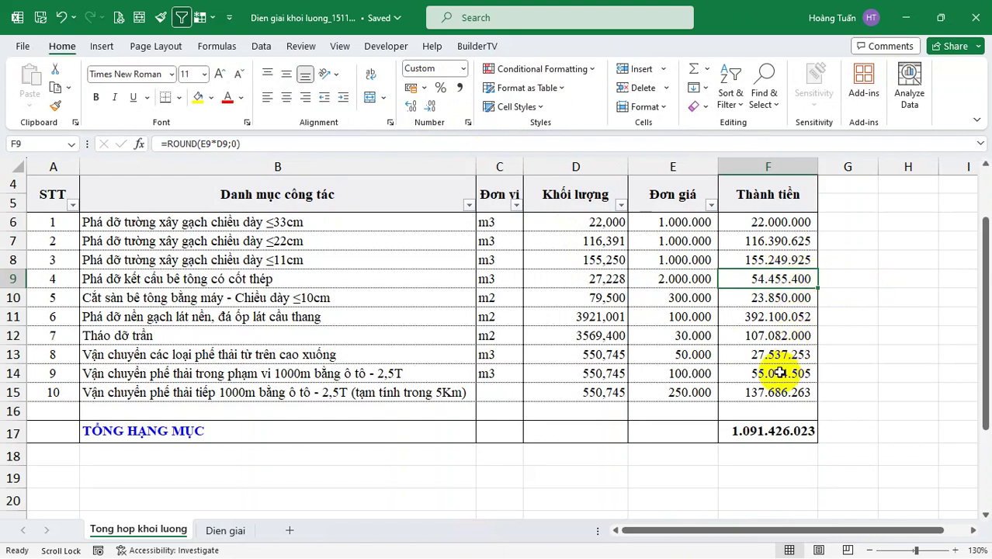
drag(768, 229, 775, 396)
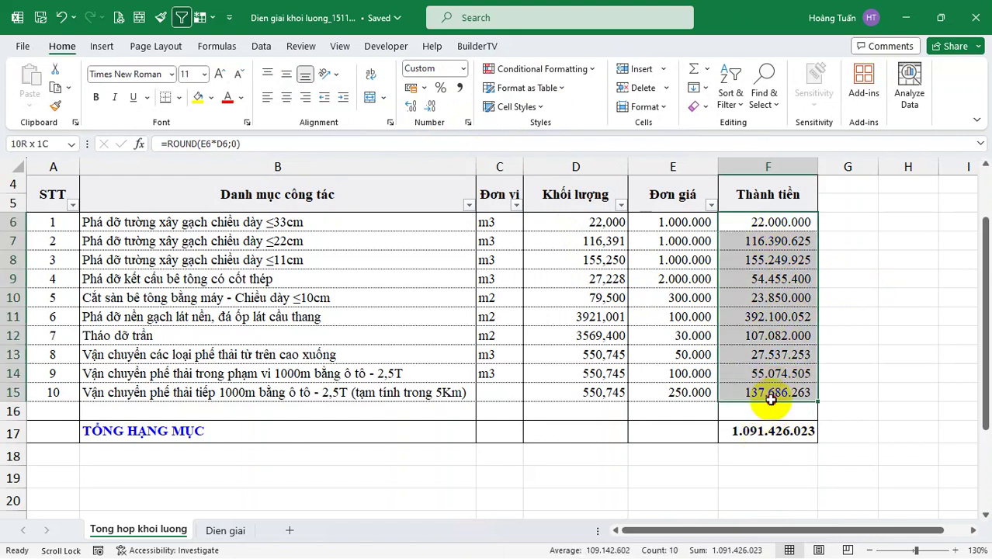
click(758, 222)
click(770, 297)
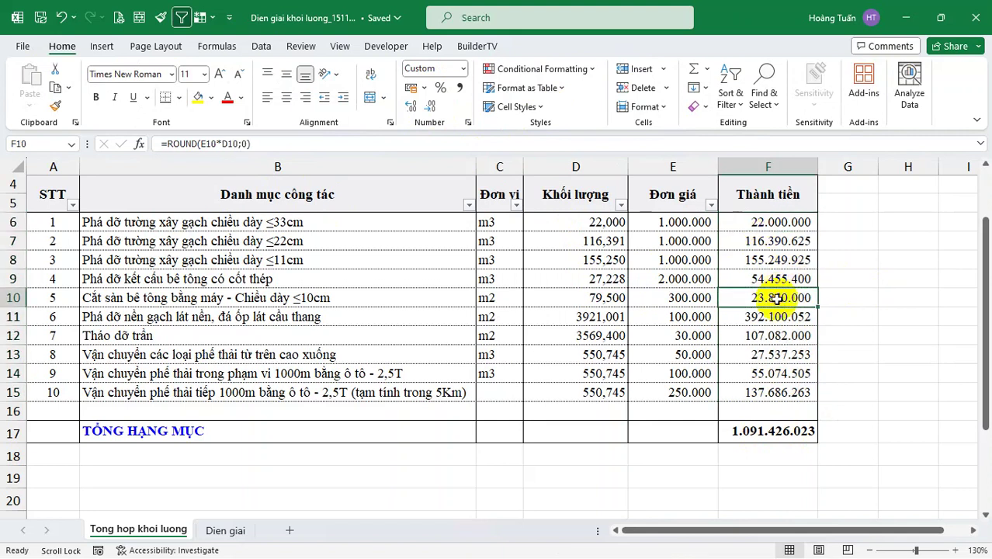
click(767, 222)
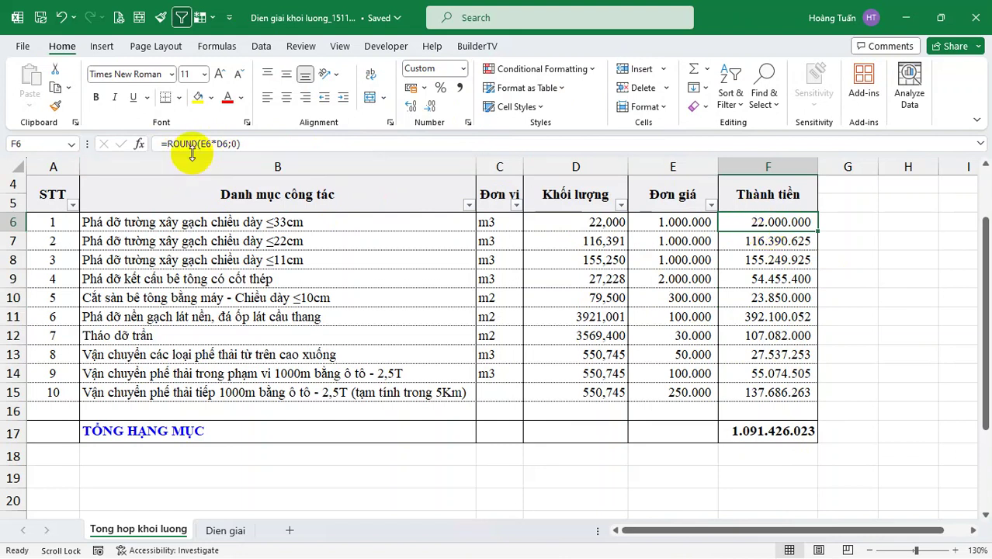
drag(768, 223, 781, 387)
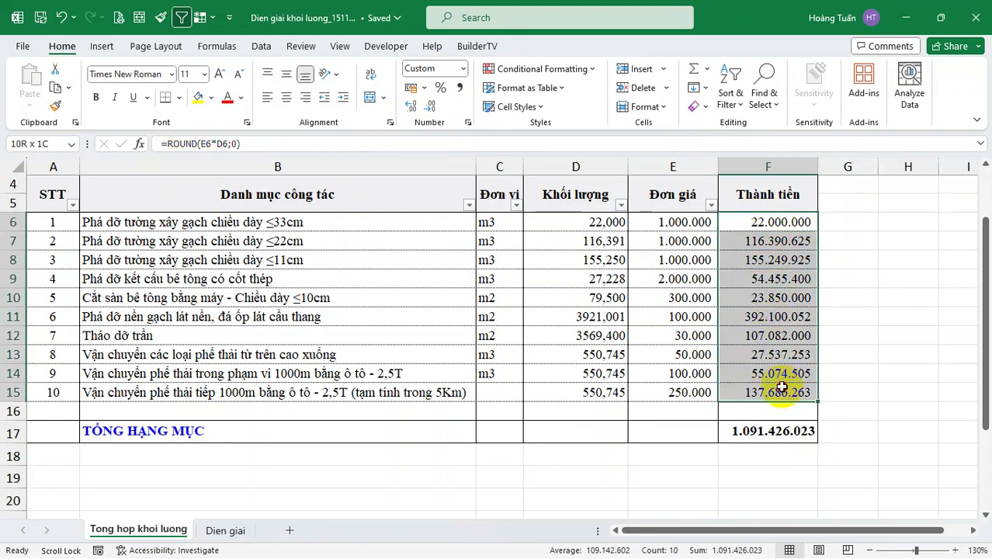
click(767, 261)
click(555, 220)
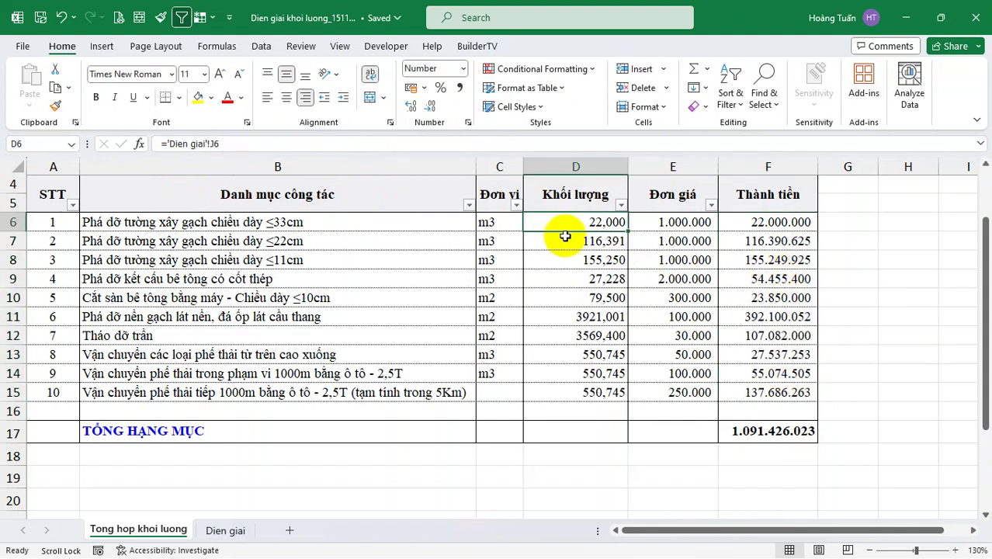
- Trace D6's source cell on the Dien giai sheet and return to Tong hop khoi luong
key(ctrl+bracketleft)
scroll(779, 328, down, 1)
scroll(780, 334, down, 10)
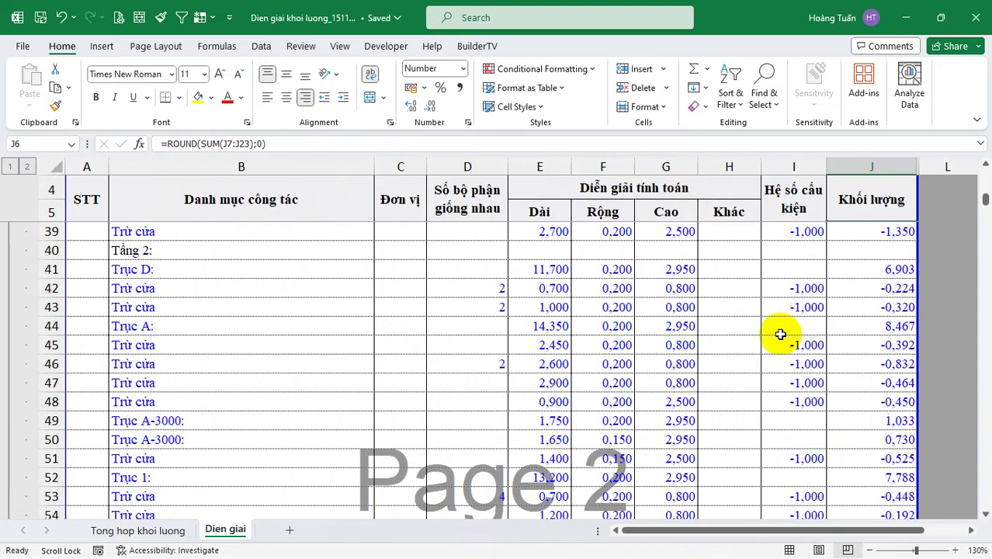
click(153, 531)
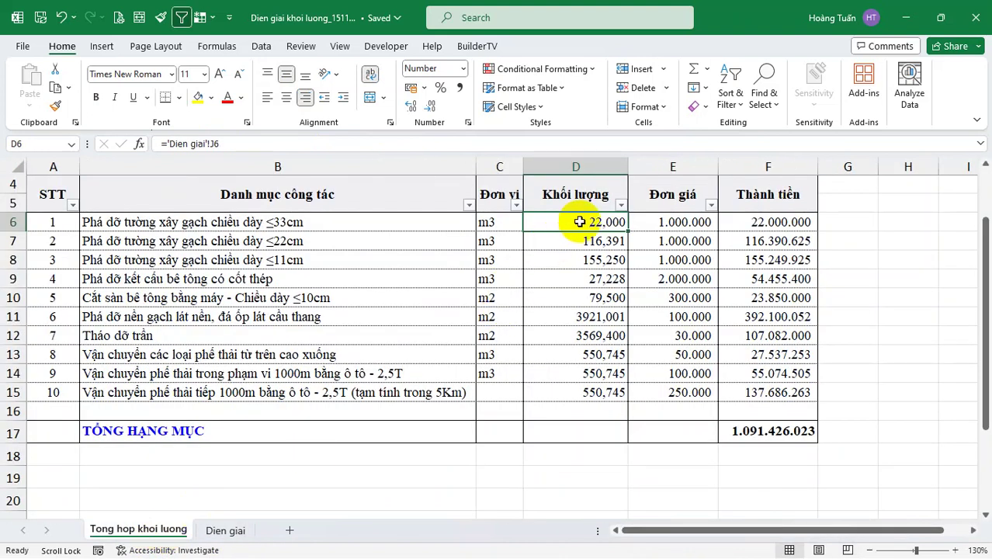
- Wrap D6's formula in ROUND and fill it down to D15
click(170, 147)
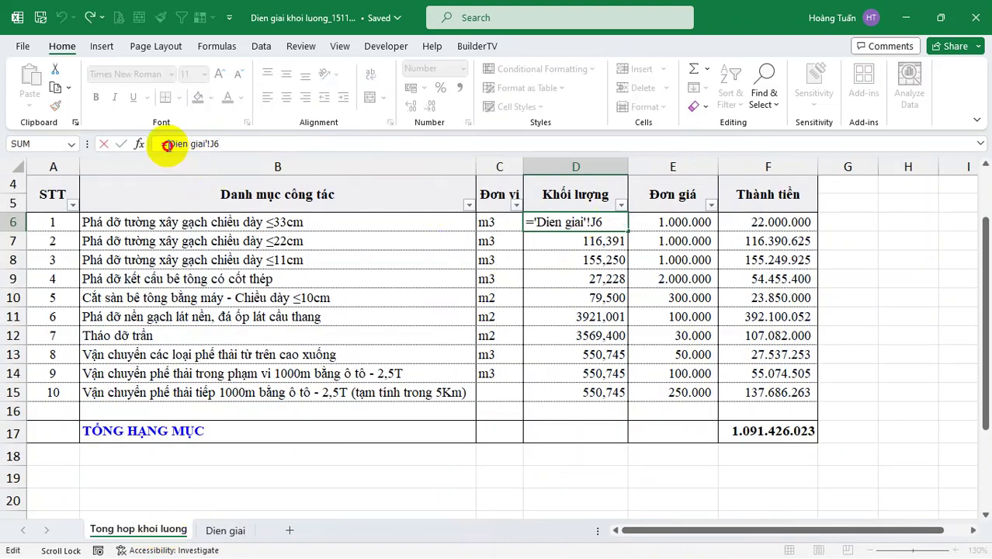
text(rou)
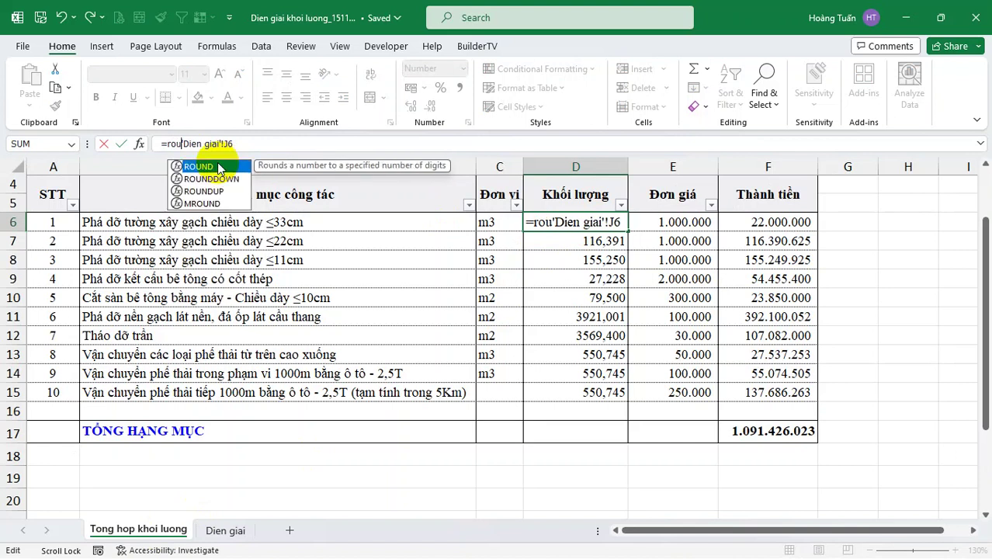
key(Tab)
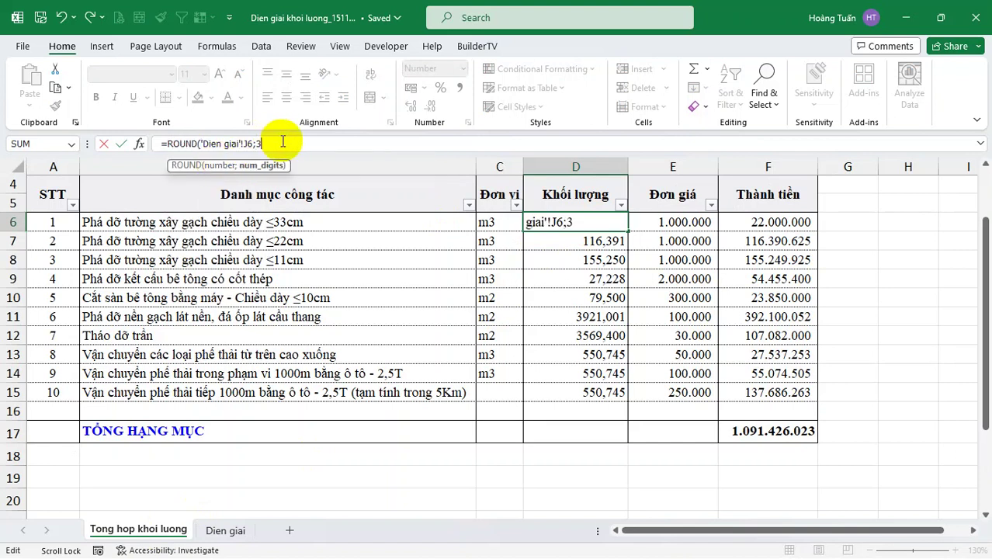
key(Tab)
click(602, 225)
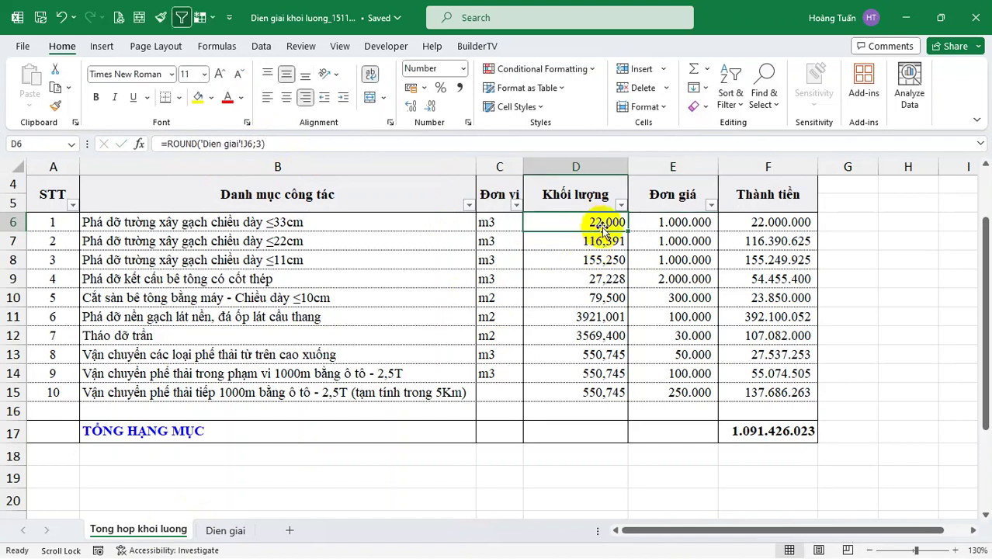
drag(626, 232, 618, 401)
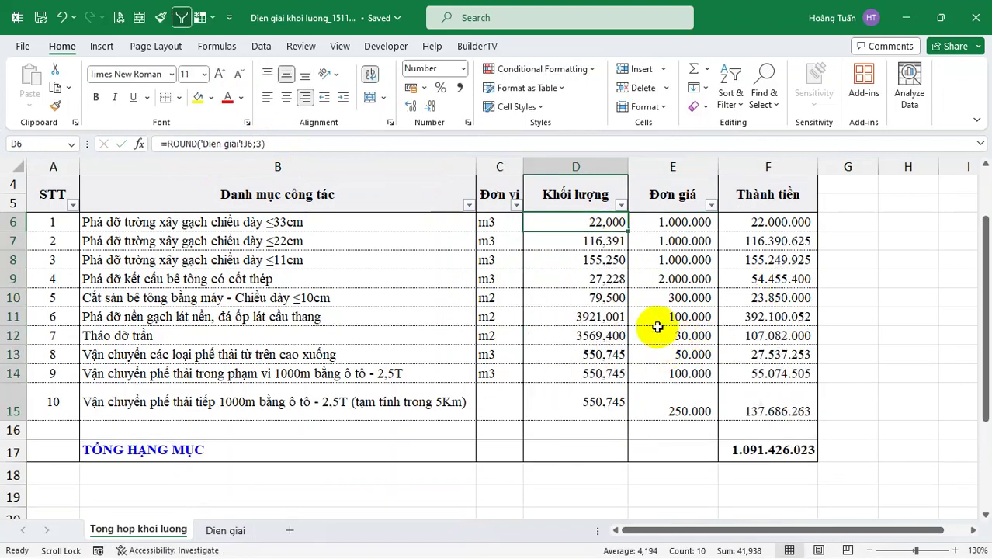
- Undo the filled-down ROUND formulas and select the quantities D6:D15
click(588, 225)
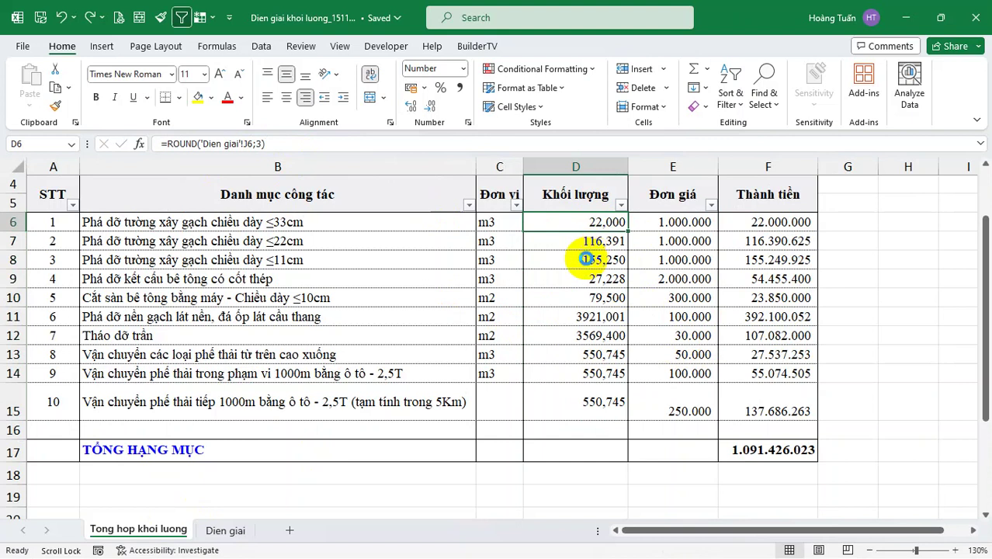
key(ctrl+z)
drag(579, 225, 582, 400)
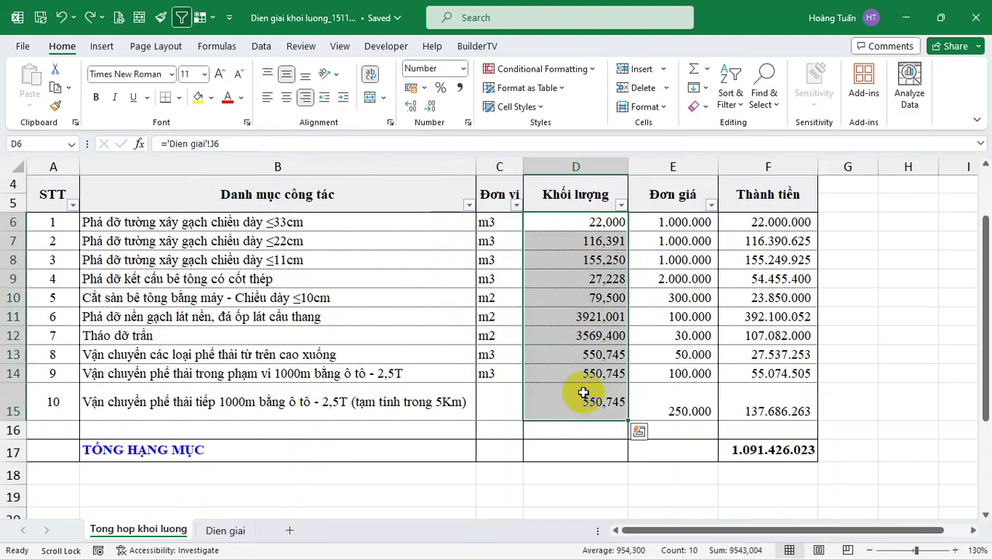
click(477, 47)
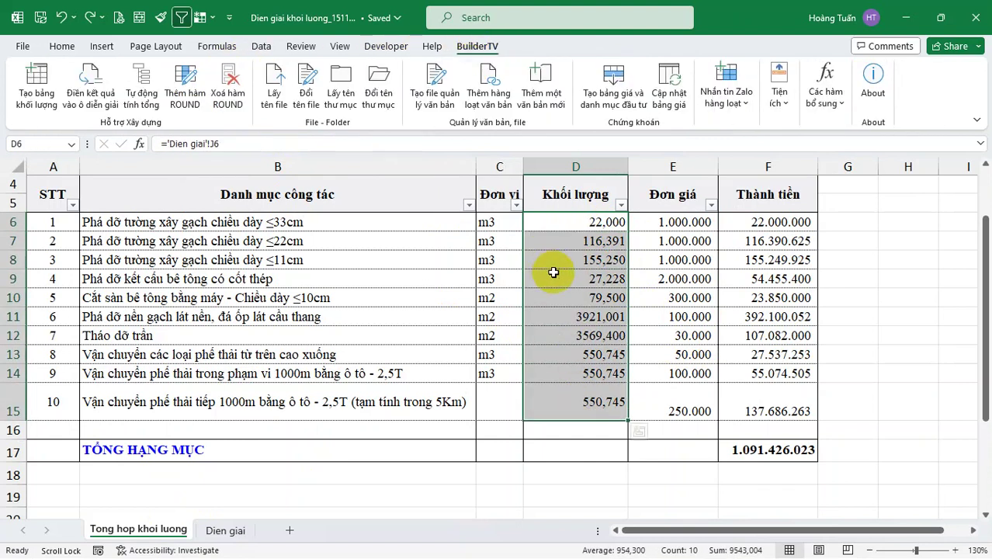
- Round the Khối lượng quantities D6:D15 to 3 decimals, bringing the total to 1.091.427.100
click(551, 227)
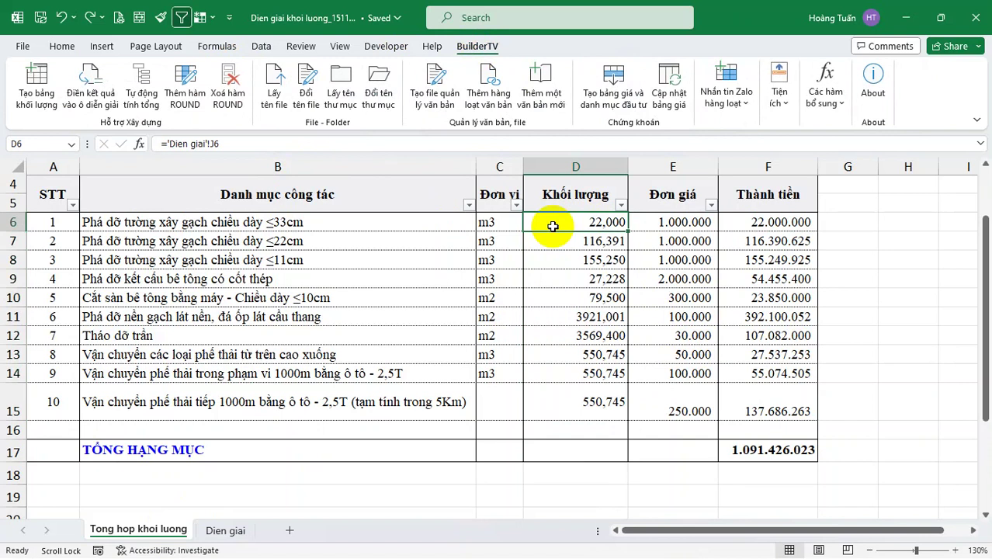
click(185, 92)
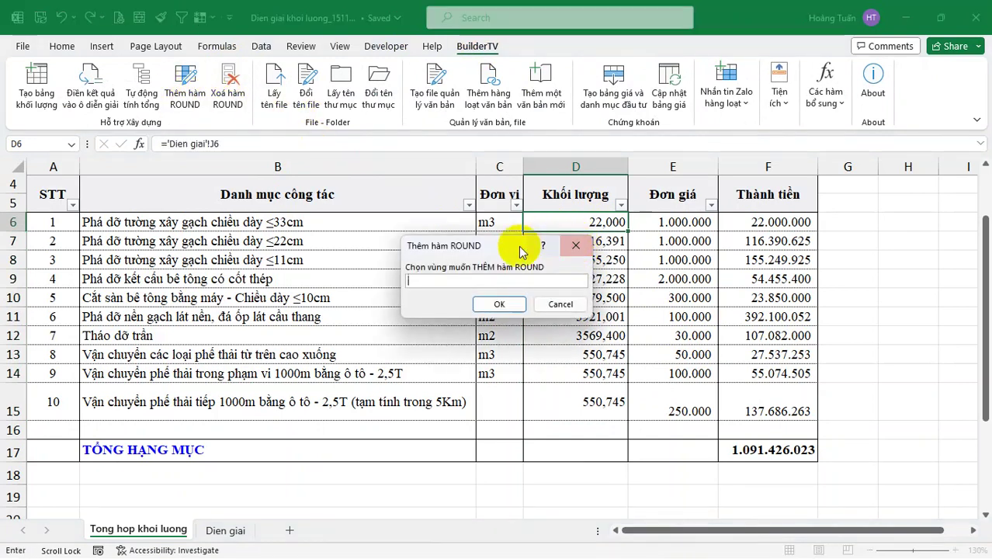
drag(587, 222, 582, 373)
click(582, 393)
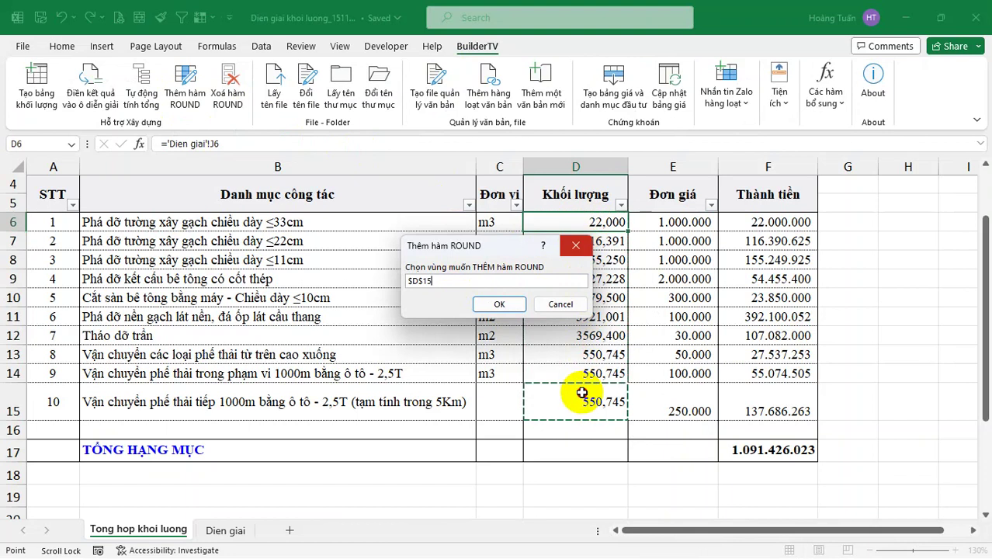
drag(598, 222, 603, 363)
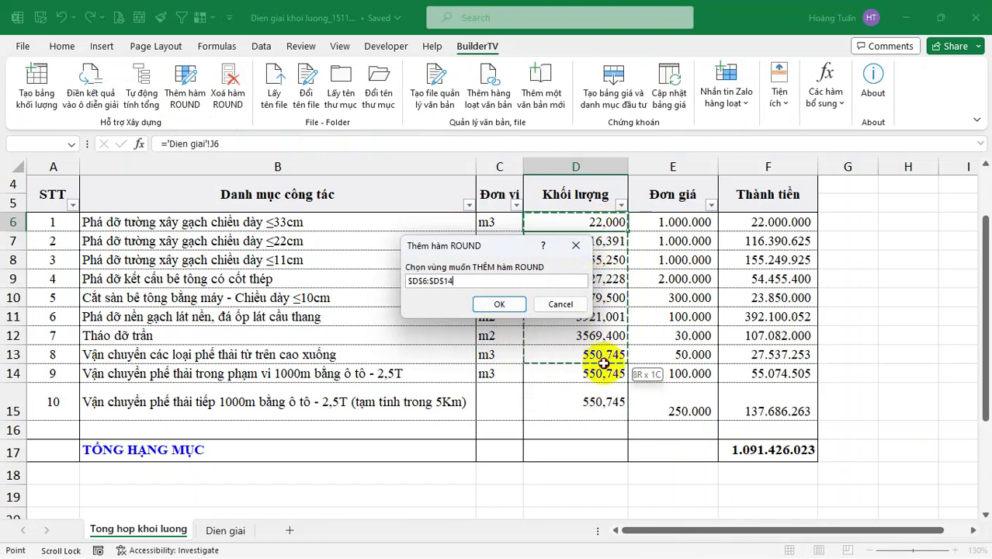
click(503, 304)
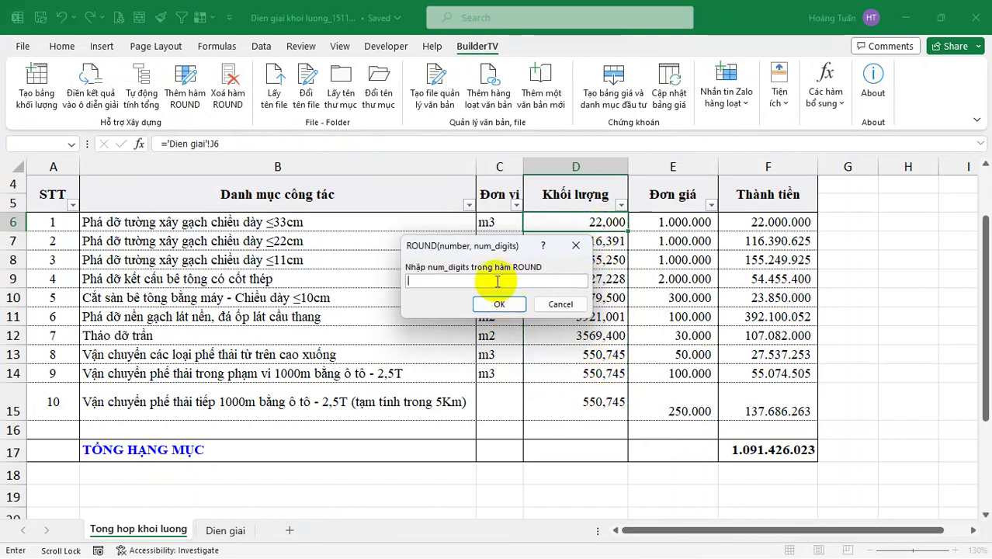
drag(509, 238, 326, 229)
text(3)
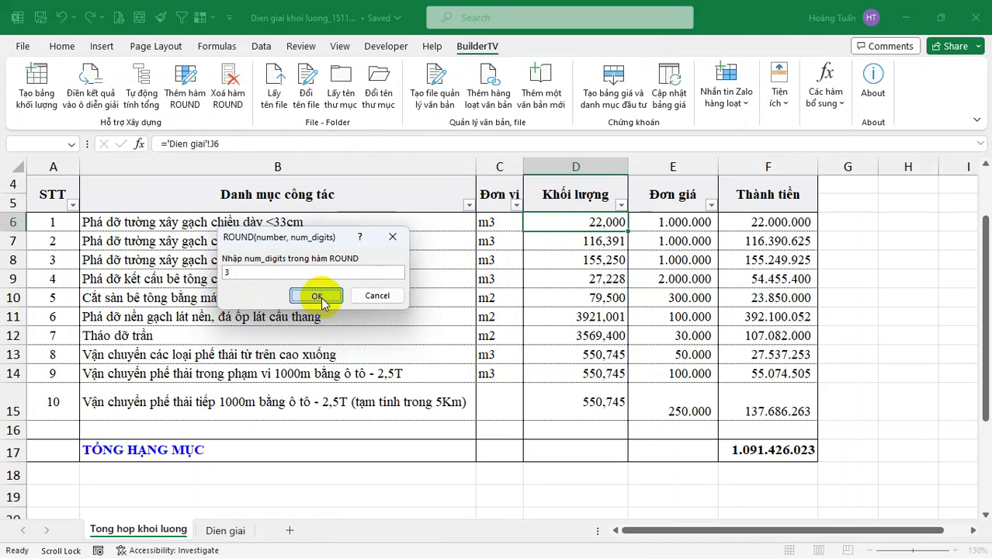
click(316, 296)
- Check the new ROUND formulas in D7, D11, D12 and D15, then reselect D6:D15
click(592, 242)
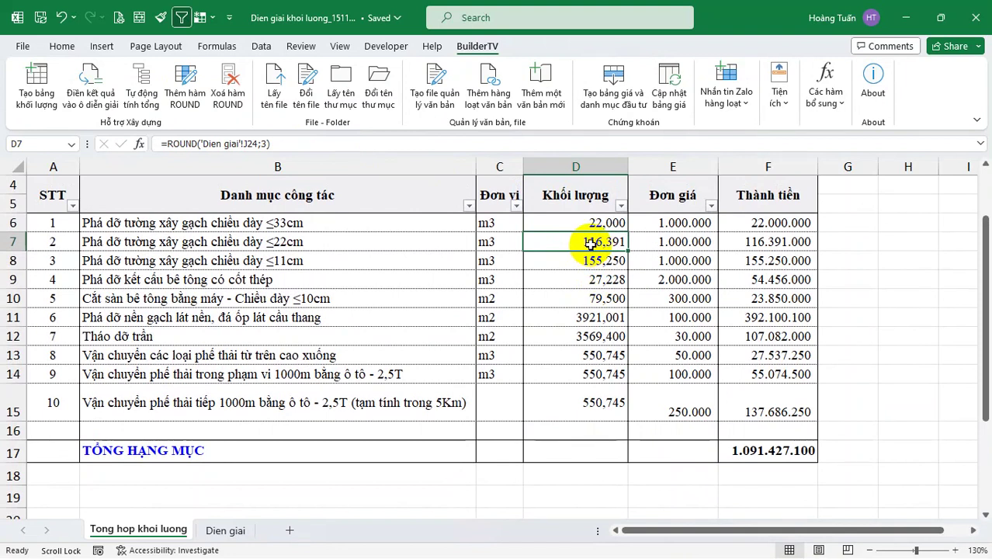
click(585, 326)
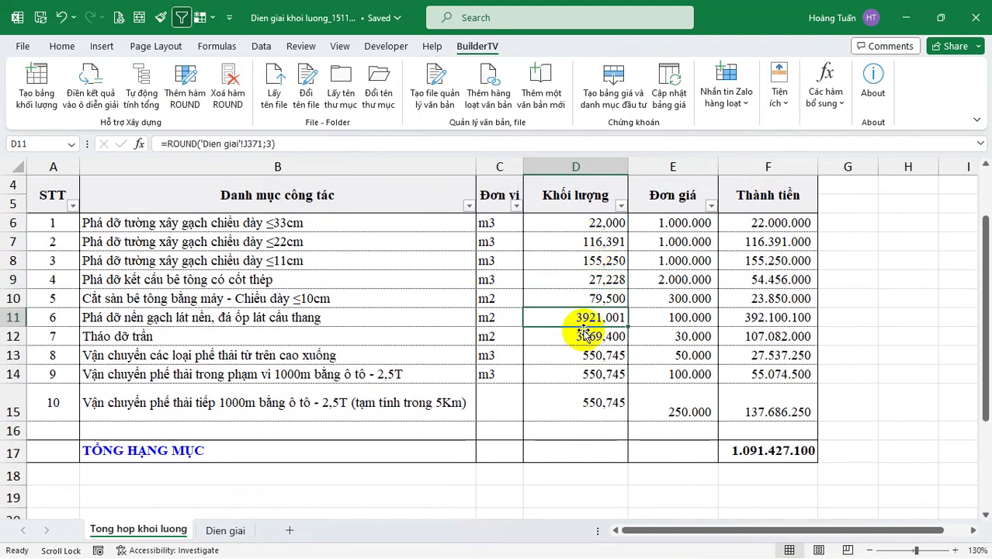
click(558, 336)
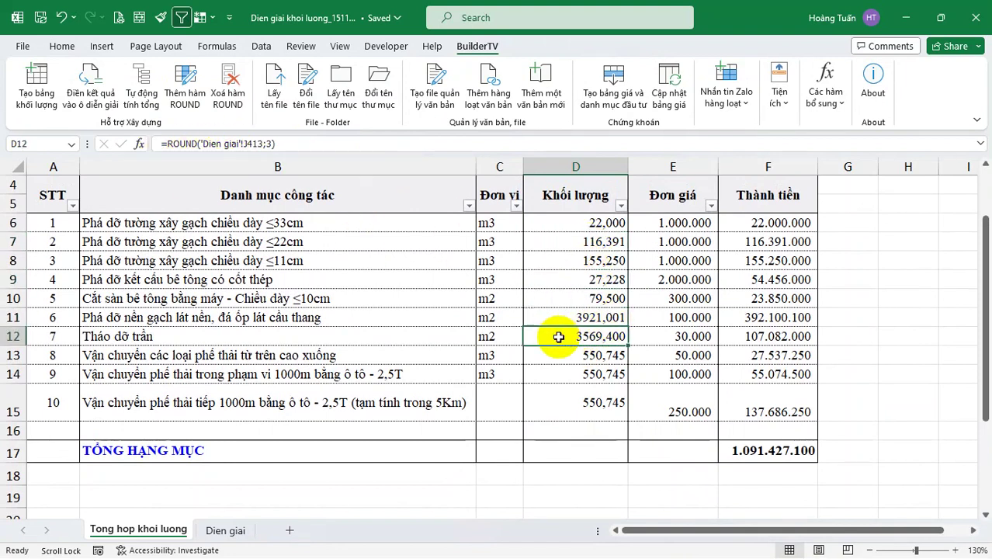
scroll(563, 342, up, 1)
scroll(591, 326, down, 1)
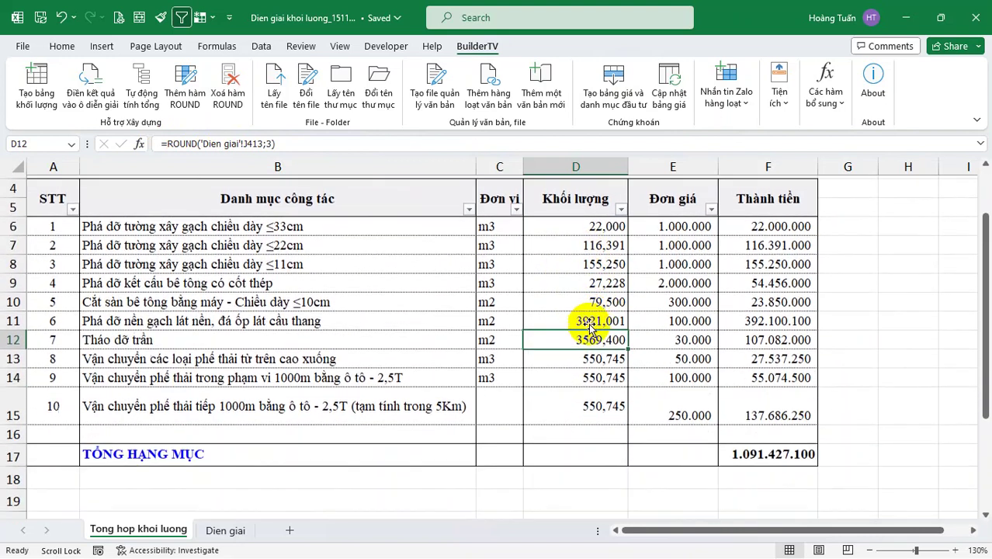
drag(596, 226, 594, 403)
click(594, 403)
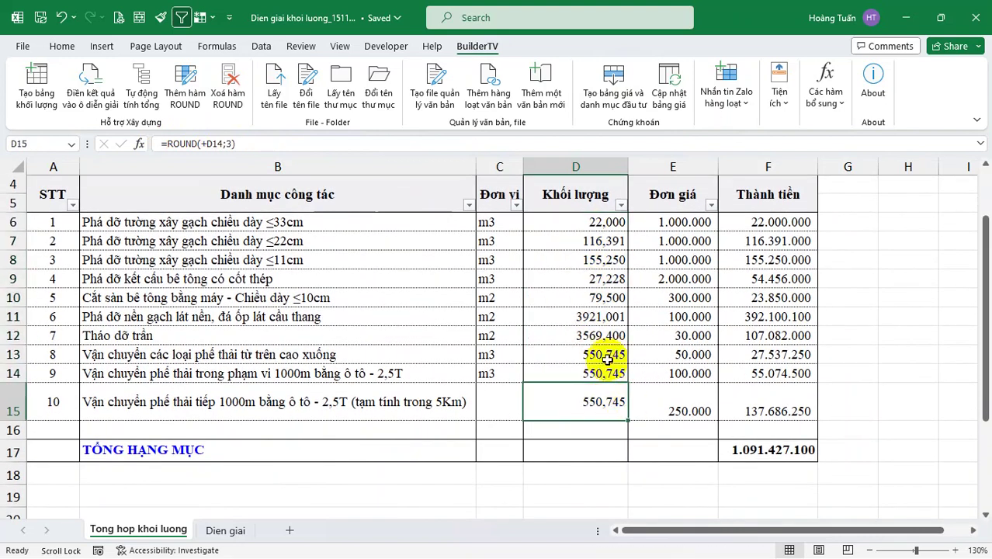
drag(574, 225, 570, 397)
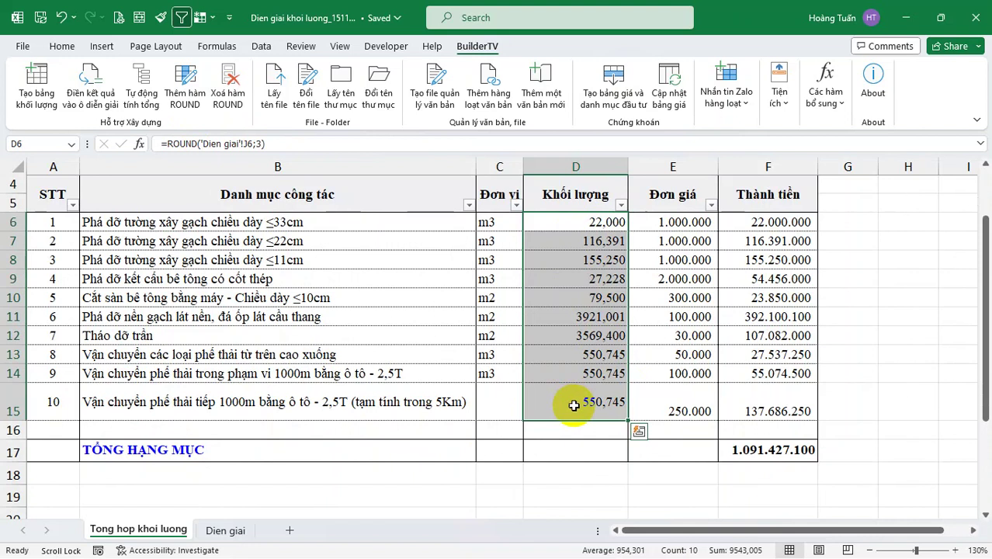
click(590, 316)
click(584, 222)
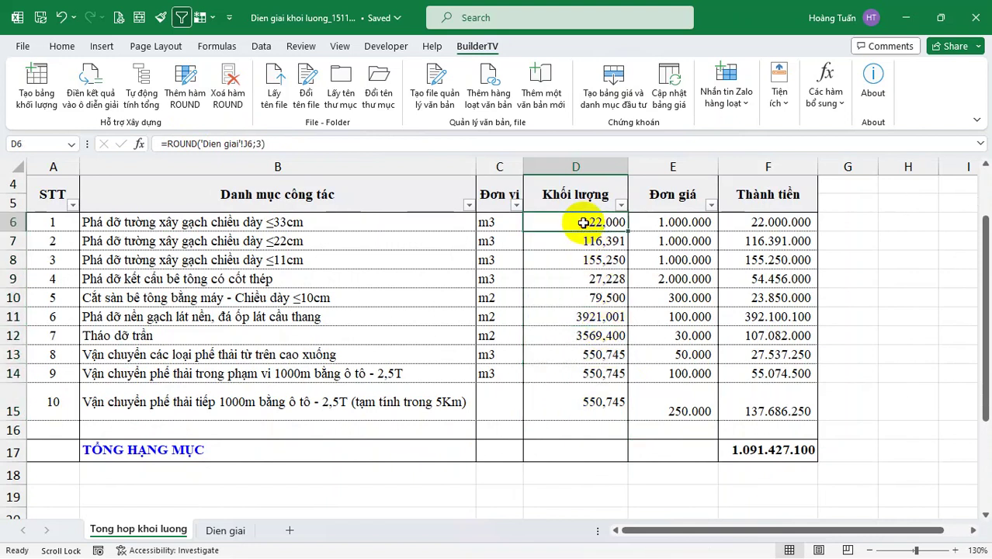
click(231, 104)
drag(583, 222, 579, 397)
click(319, 297)
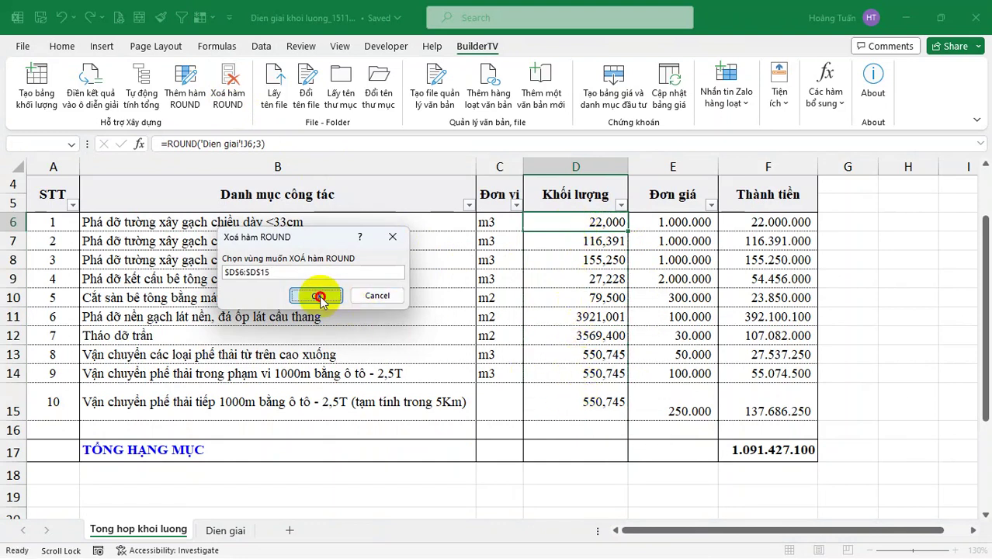
click(575, 258)
click(578, 240)
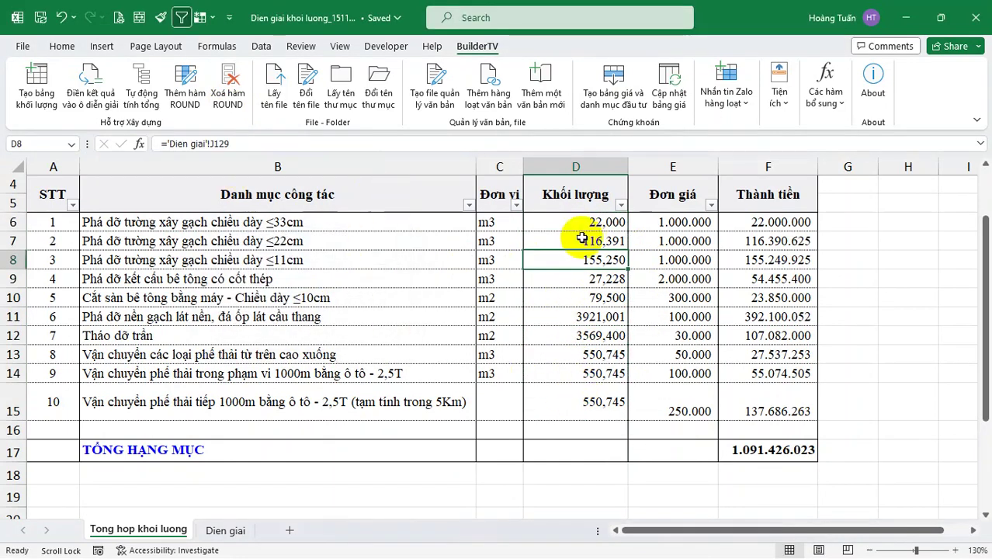
click(590, 222)
click(580, 260)
click(584, 297)
click(584, 315)
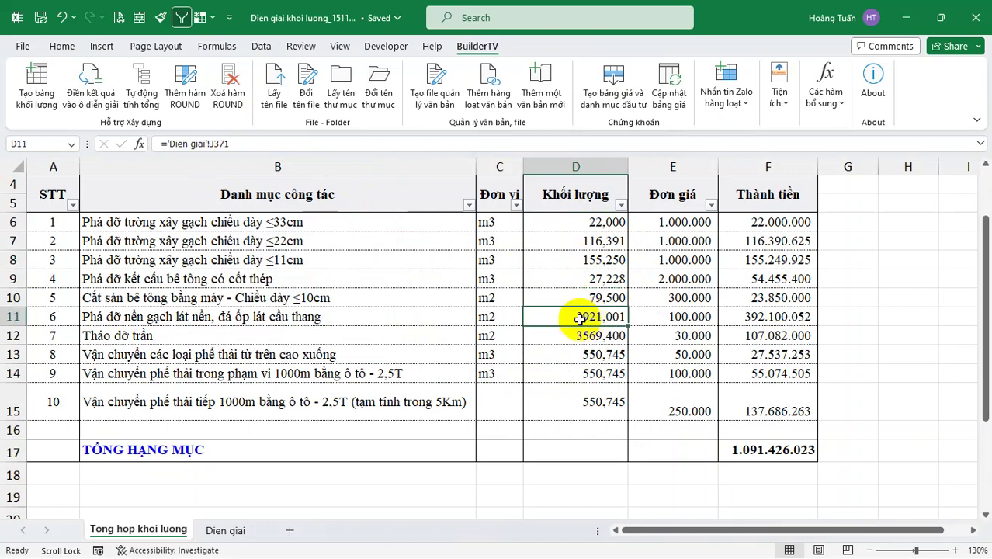
- Remove ROUND from the amounts F6:F15, returning the total to 1.091.426.022
click(784, 259)
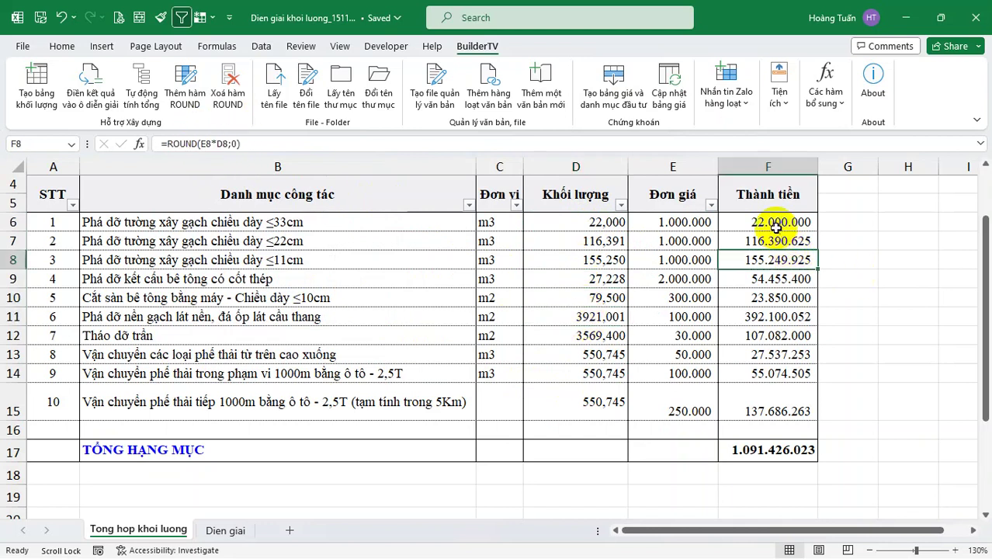
drag(772, 220, 774, 408)
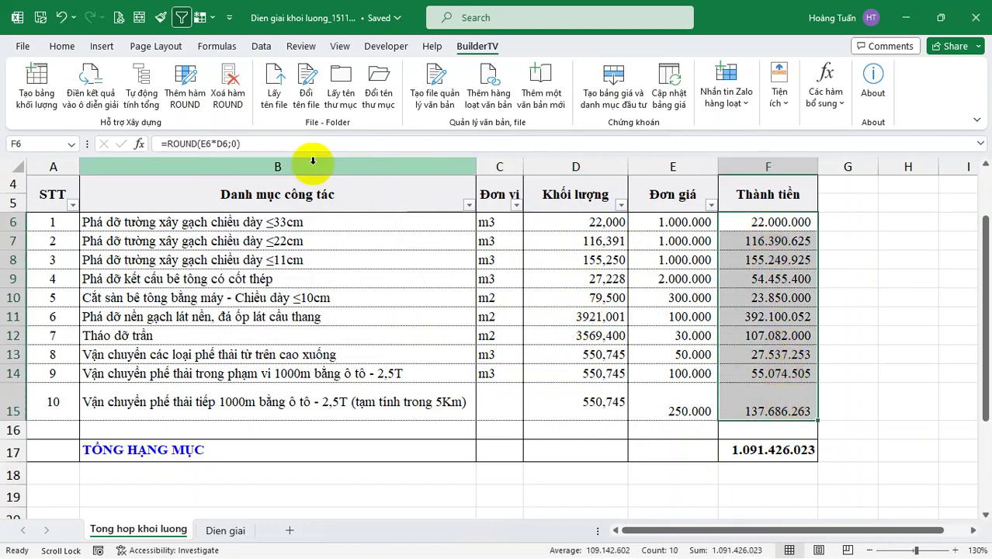
click(230, 99)
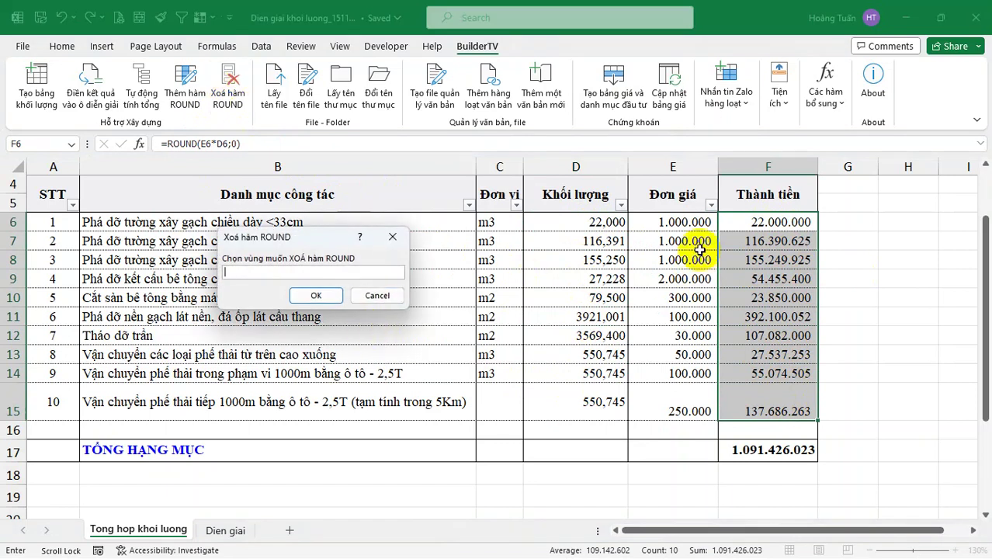
drag(747, 226, 766, 407)
click(316, 295)
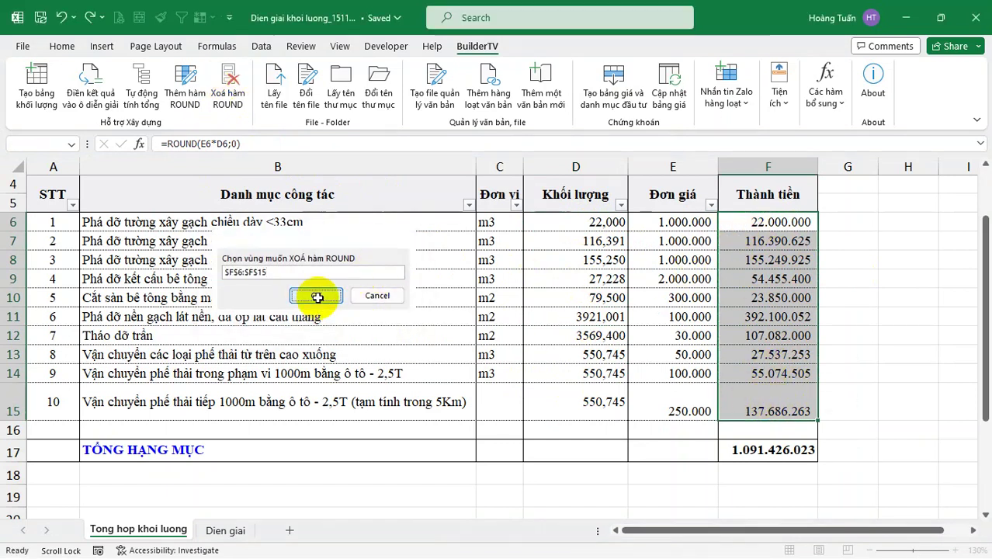
- Verify the plain E×D formulas in F6 through F9, such as =E8*D8
click(774, 237)
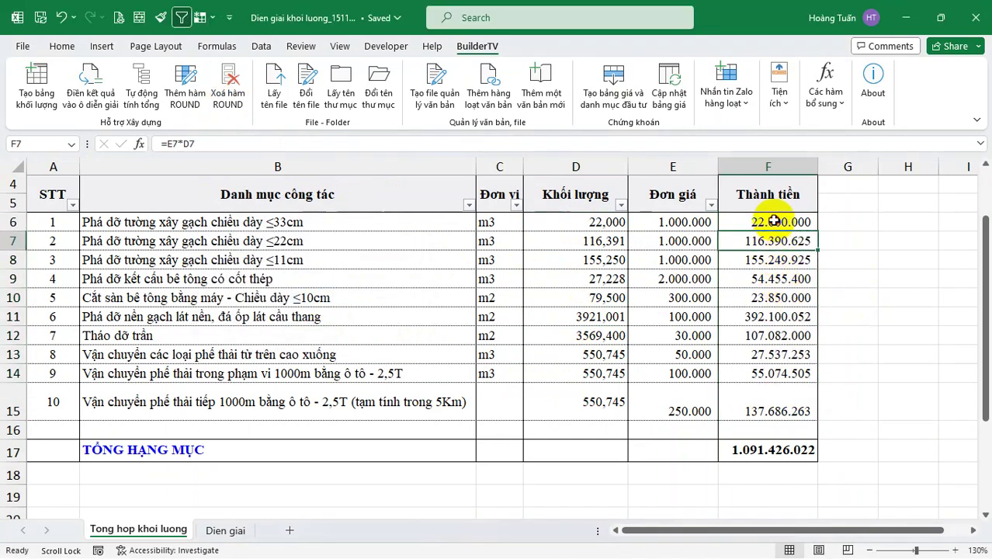
double_click(774, 221)
click(757, 236)
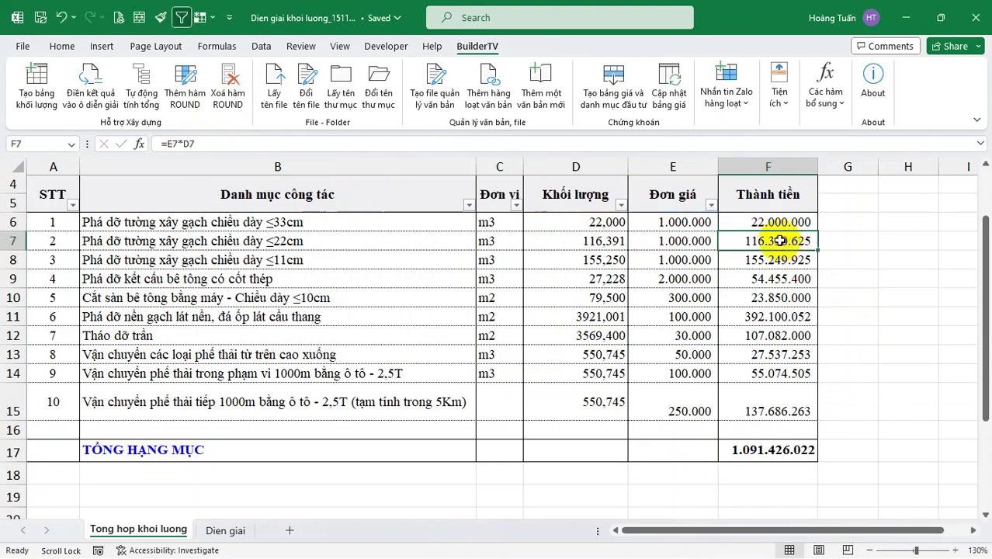
double_click(757, 236)
key(Escape)
double_click(769, 260)
key(Escape)
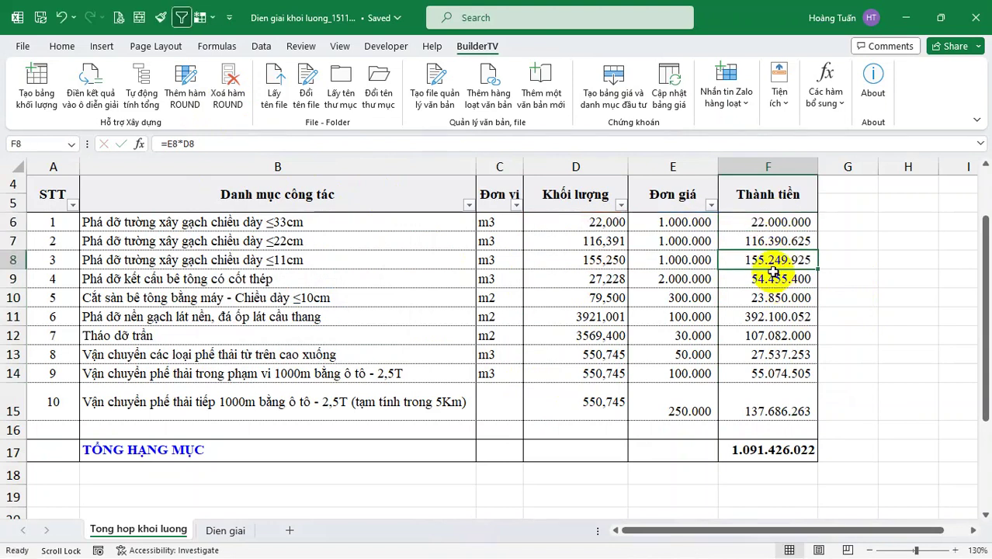
double_click(774, 283)
key(Escape)
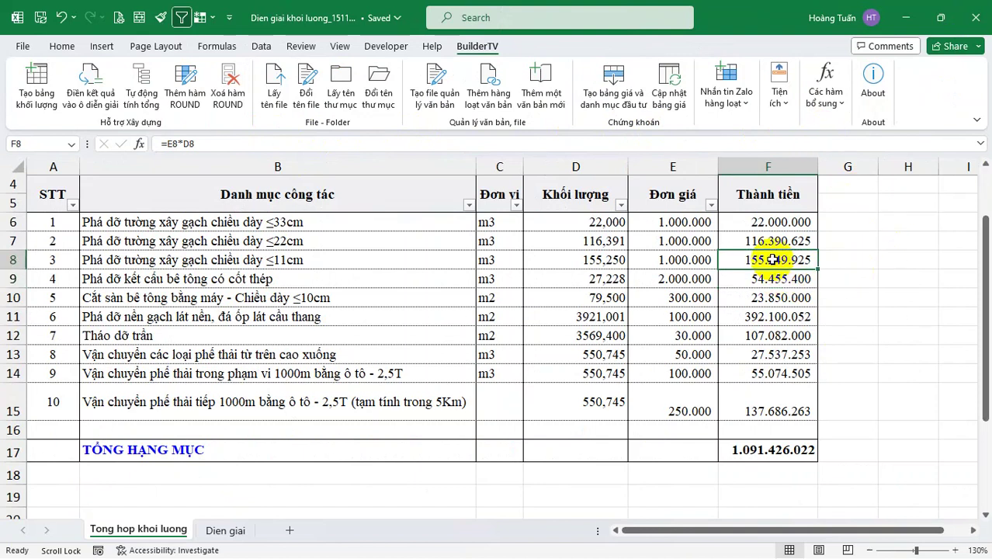
- Select B20 below the table and make row 20 taller
scroll(699, 287, down, 5)
scroll(290, 299, up, 2)
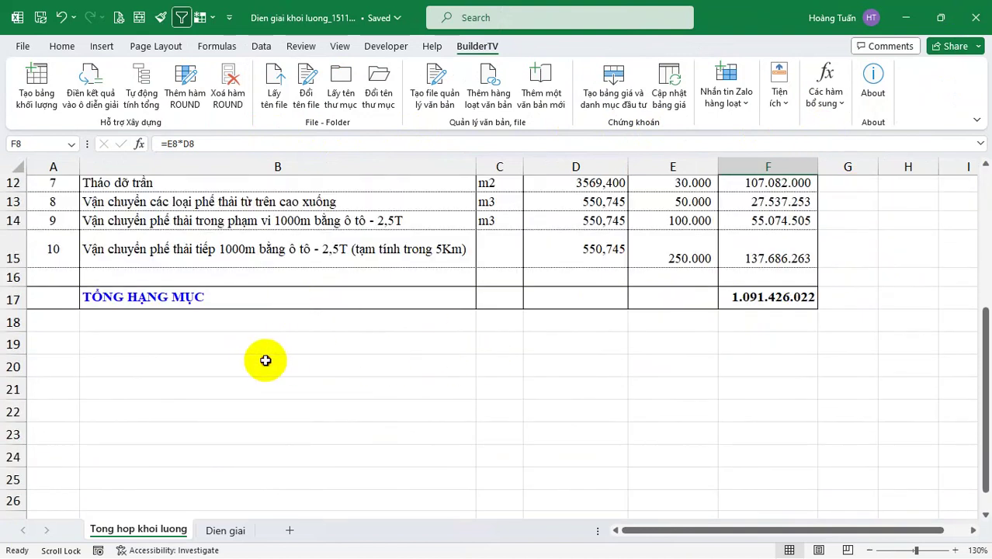
click(265, 360)
drag(15, 377, 16, 406)
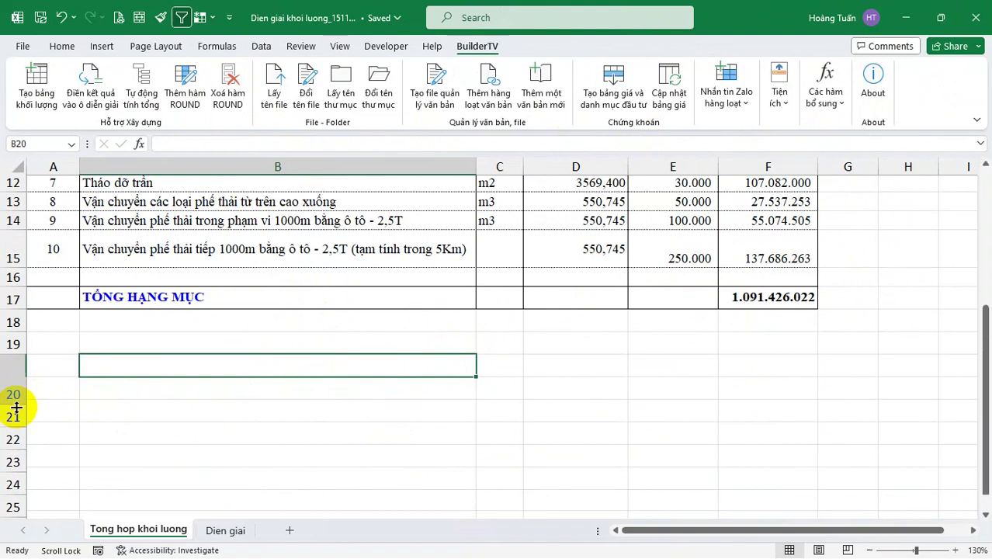
click(527, 394)
- Enlarge row 20 further to height 60,75 to fit a QR image in B20
click(405, 391)
click(560, 384)
click(360, 390)
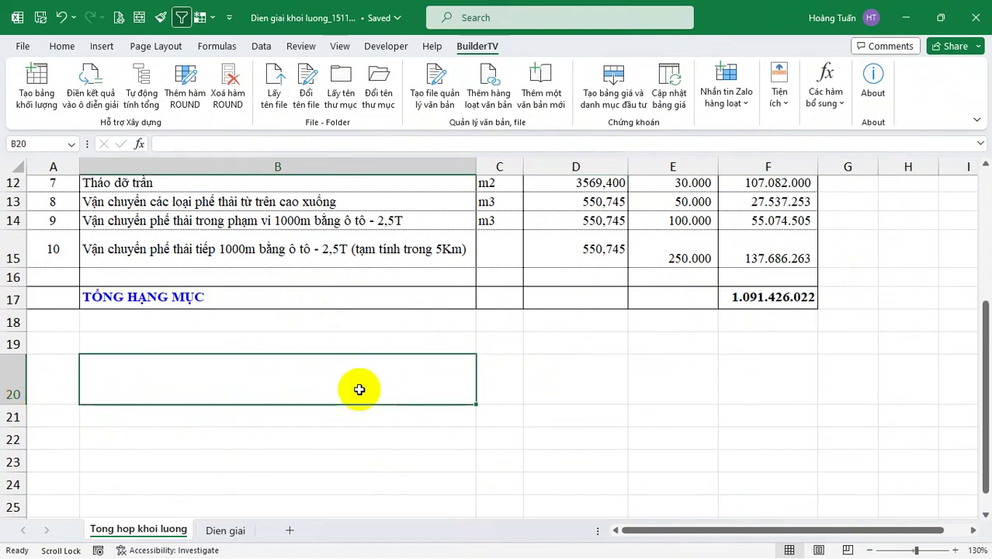
click(593, 388)
click(317, 393)
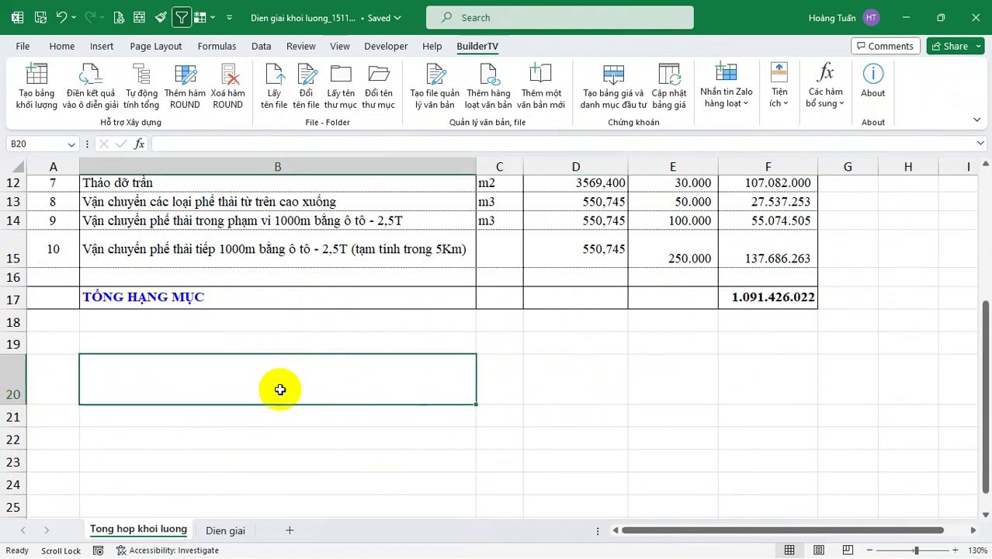
drag(6, 400, 6, 426)
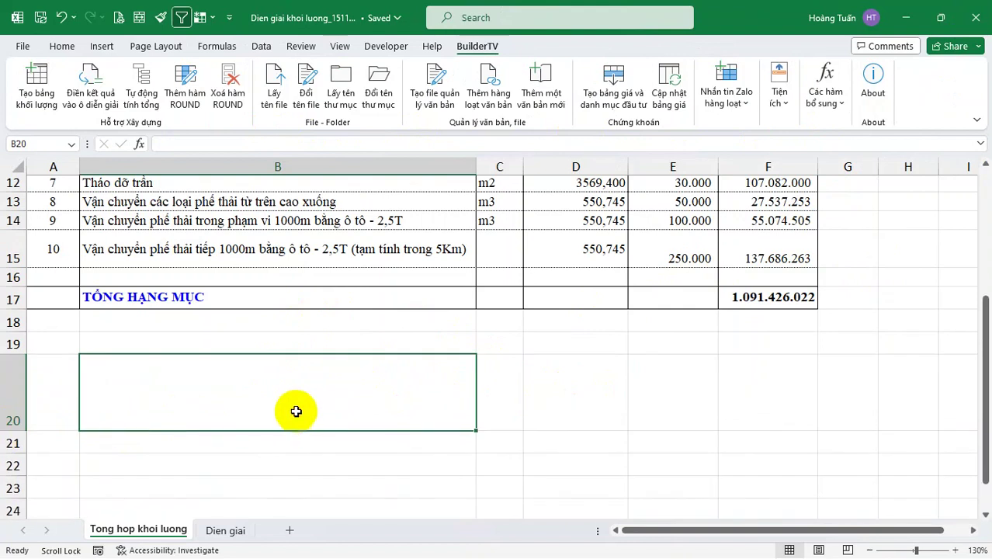
click(292, 339)
click(270, 403)
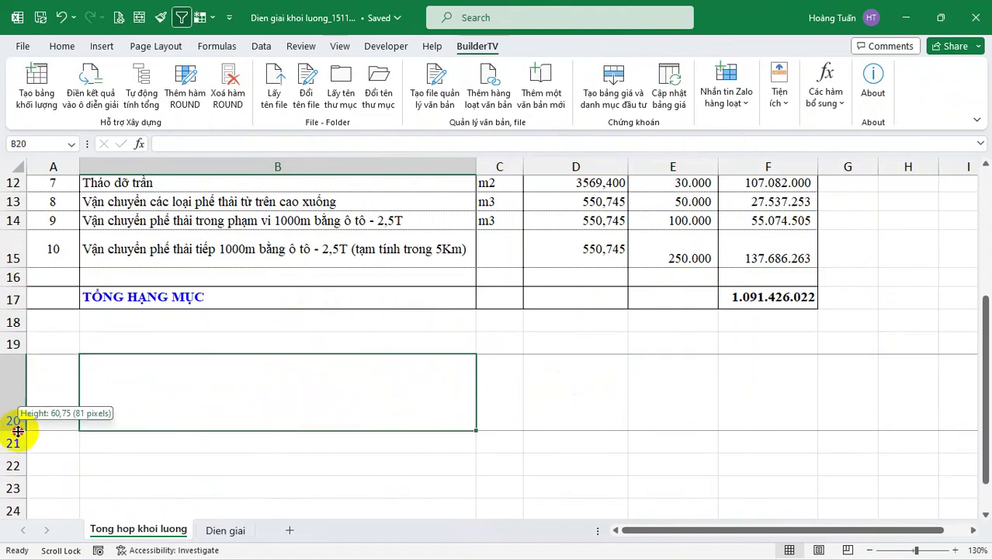
drag(24, 426, 23, 442)
text(=)
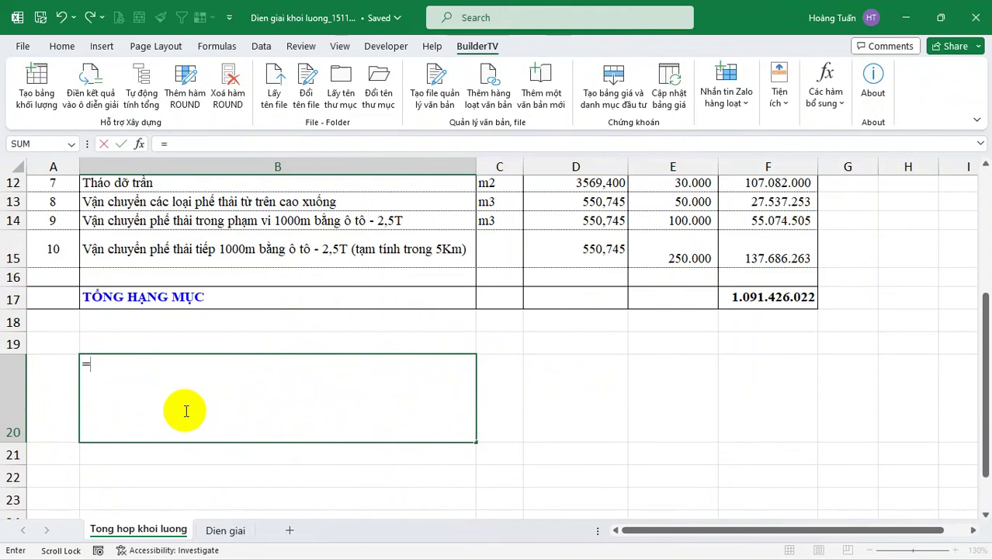
- Enter =HTQRCode(B17) in B20 to generate a QR code of the TỔNG HẠNG MỤC label
text(ht)
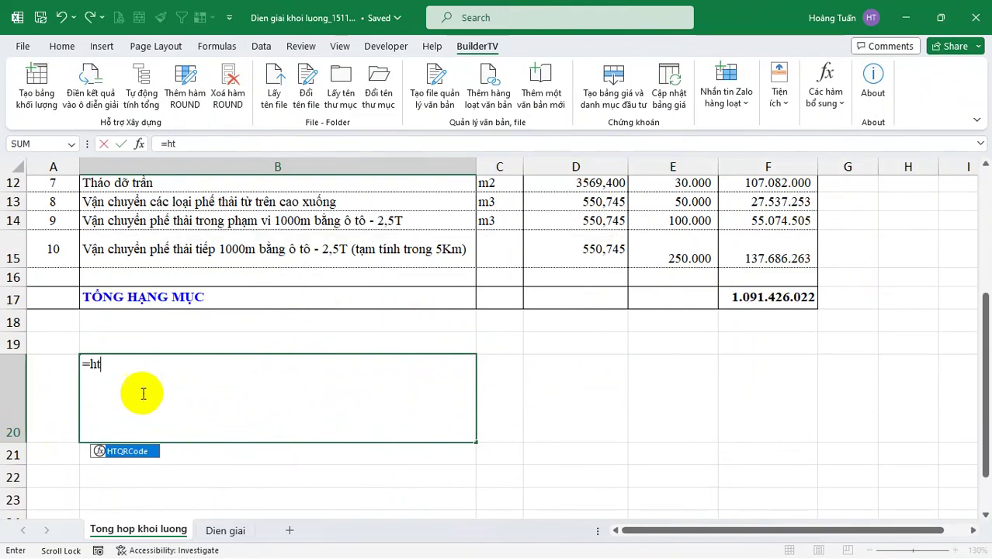
double_click(128, 451)
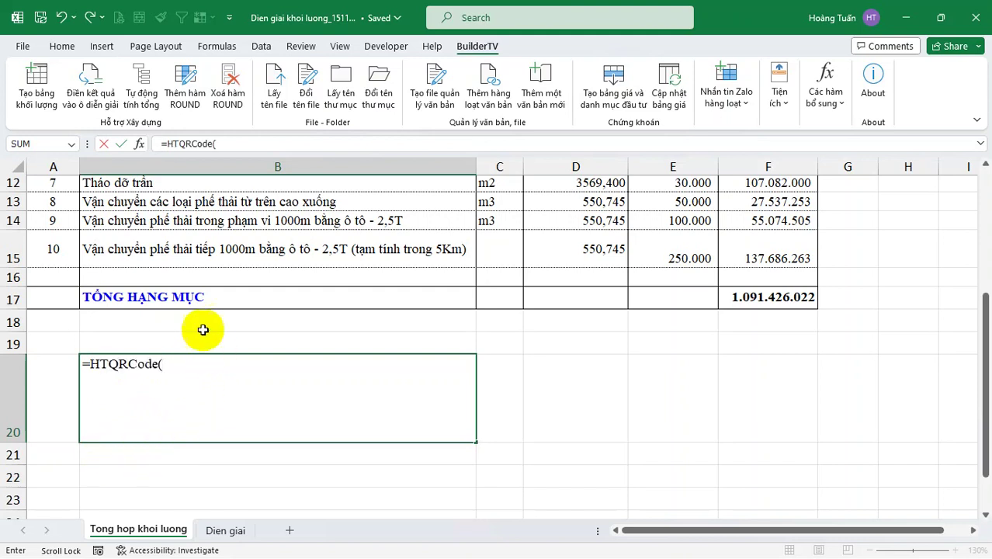
click(186, 295)
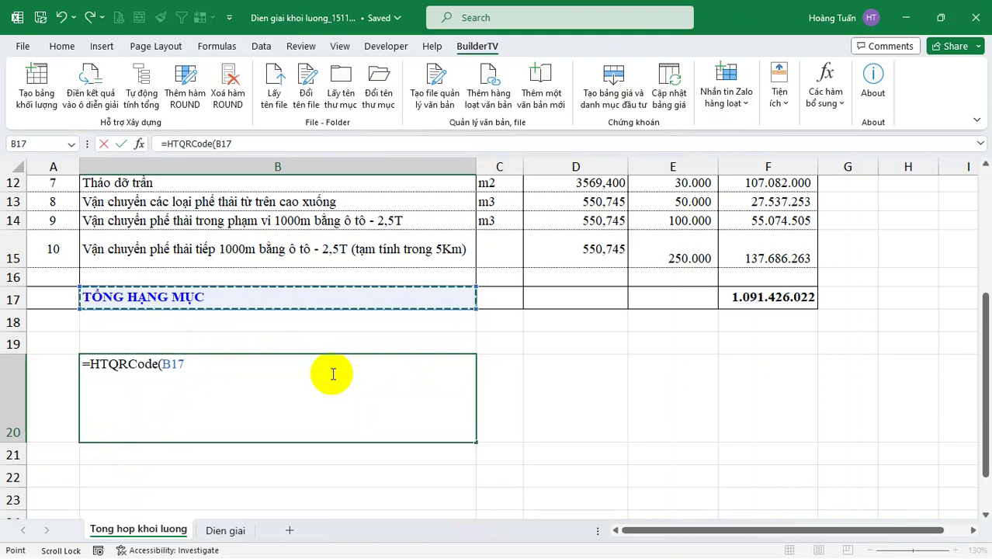
key(Return)
text())
- Inspect the QR code formula in B20 and the stray ')' in B21
click(582, 398)
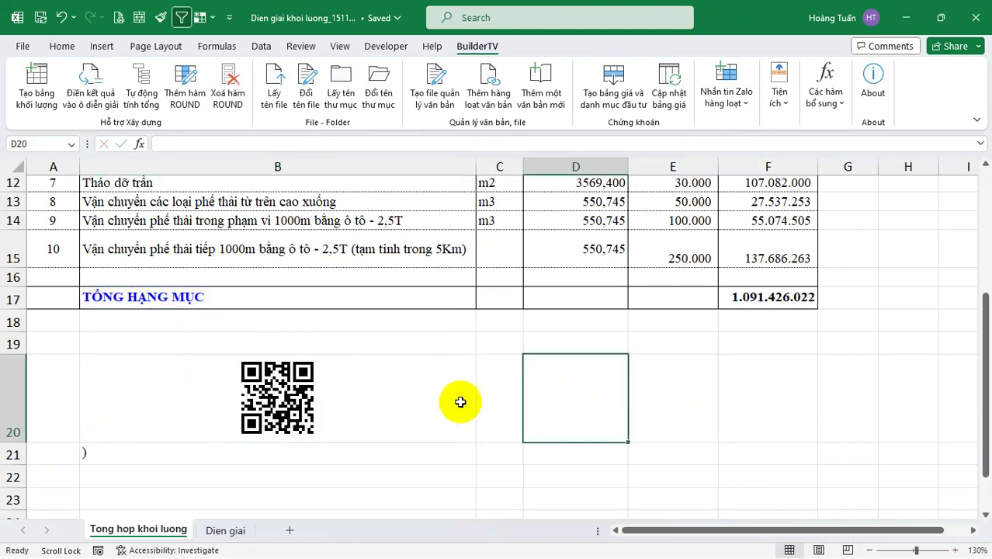
click(645, 384)
click(338, 400)
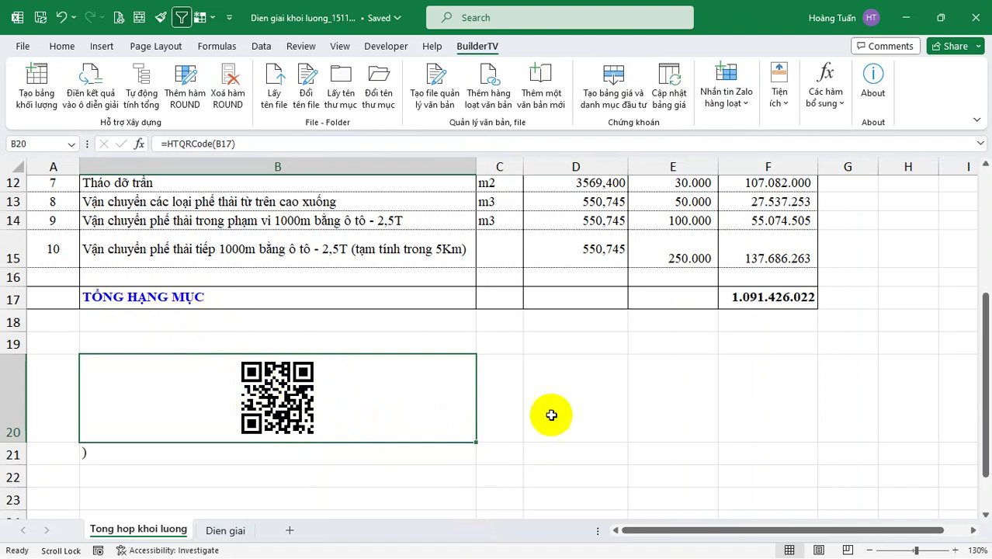
click(323, 470)
click(295, 448)
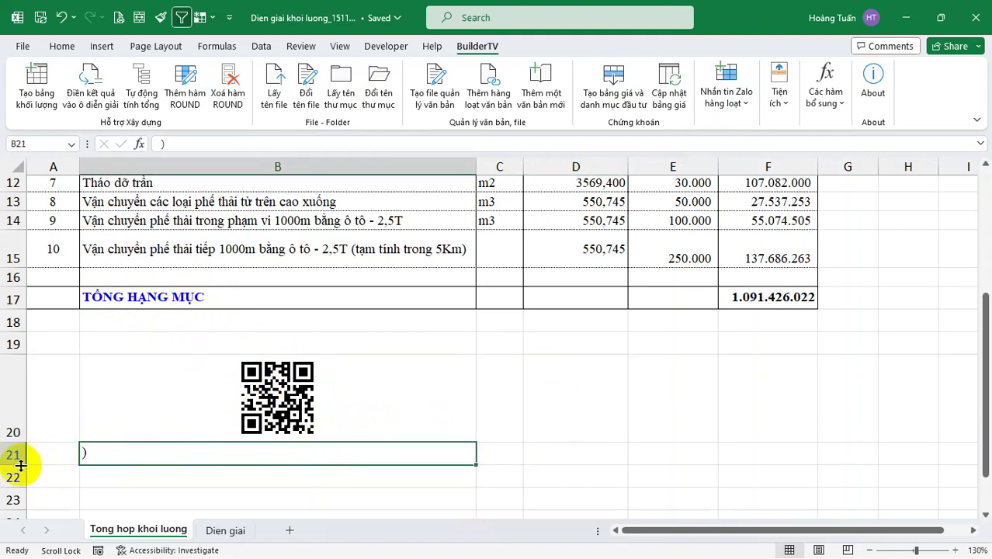
- Make row 21 taller and enter =HTQRCode(B15) in B21 for a second QR code
drag(20, 465, 15, 498)
text(=)
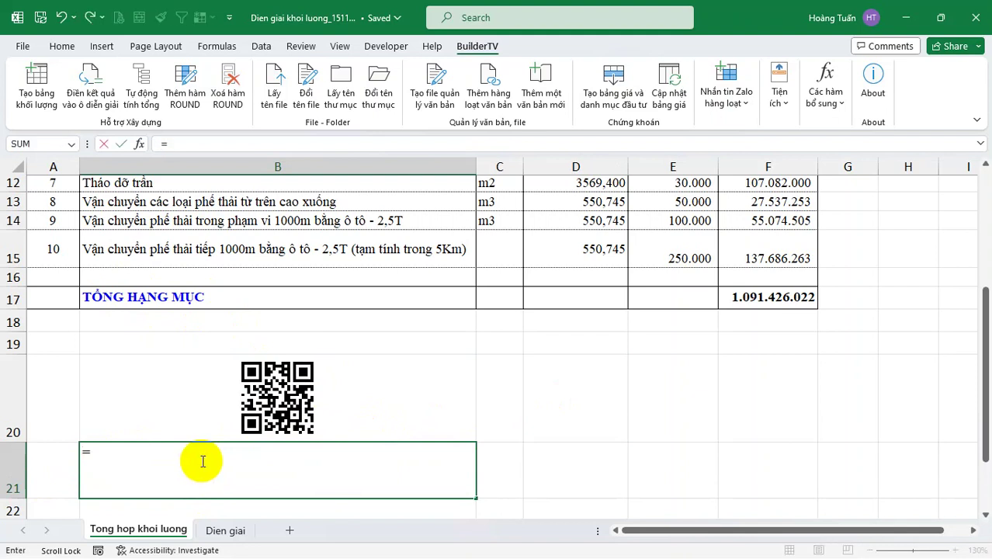
text(qr)
text(h)
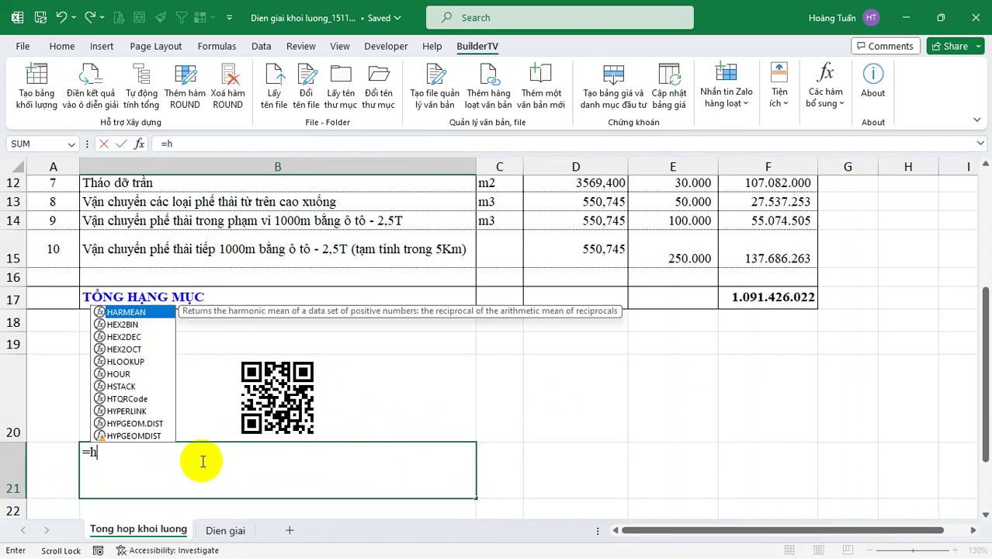
text(t)
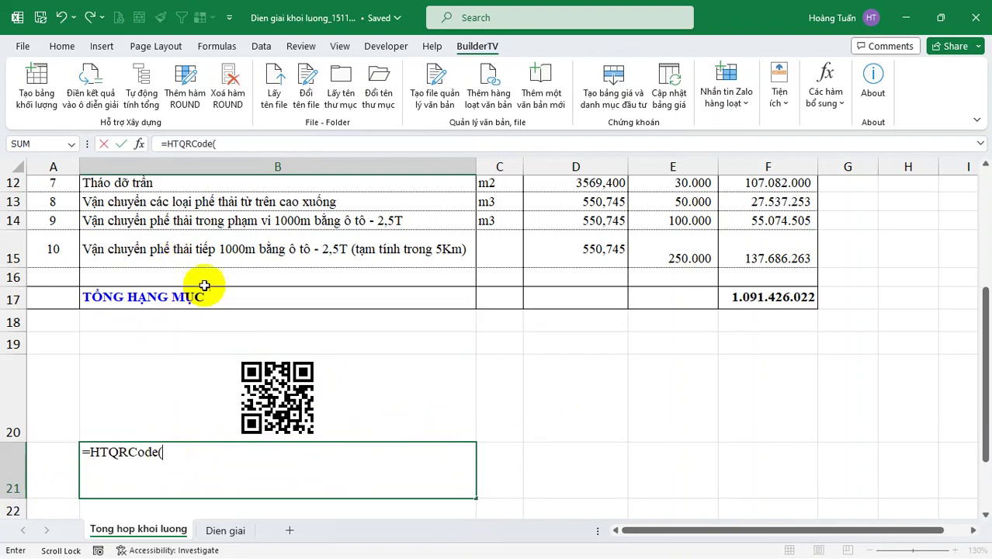
click(205, 250)
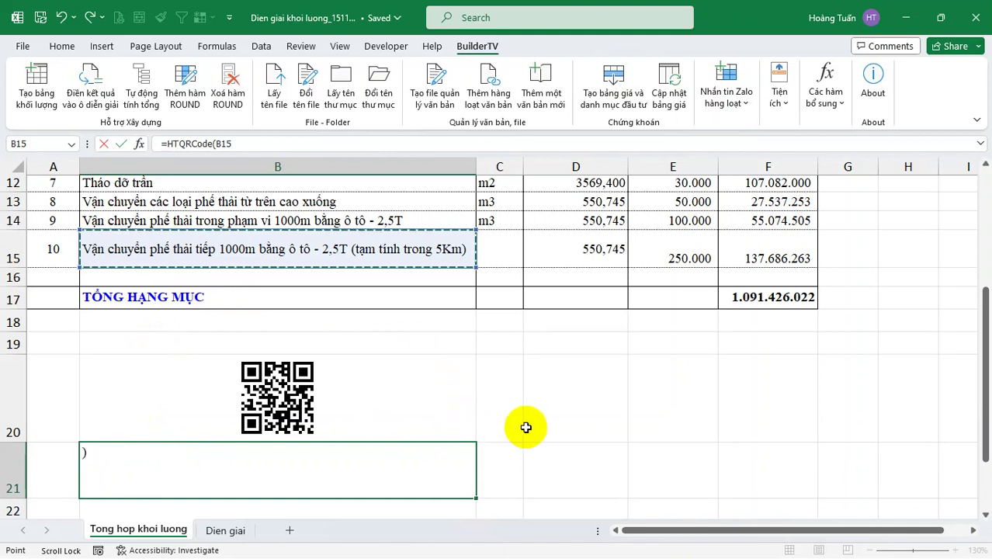
key(Return)
- Select the QR code images and drag row 21's border down to enlarge it
click(378, 453)
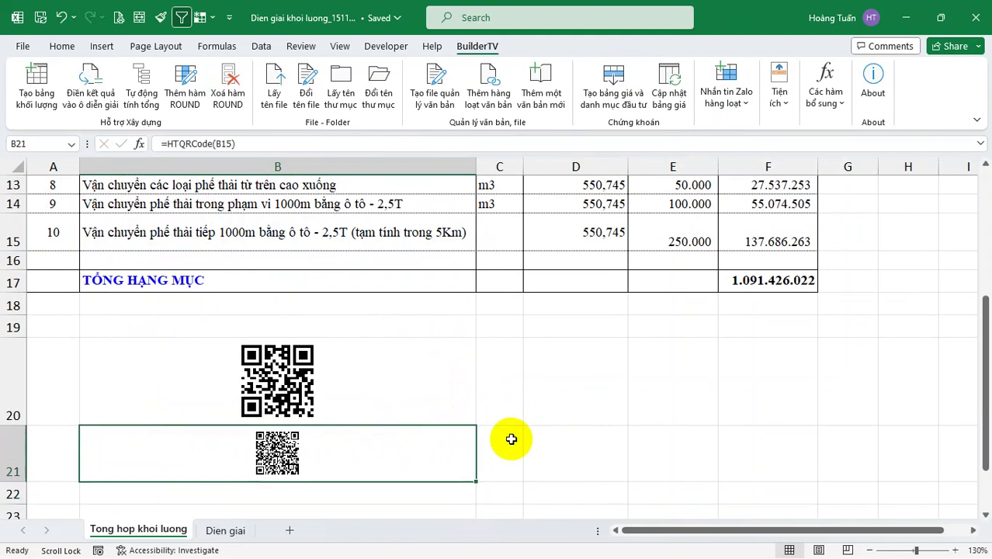
scroll(510, 437, down, 1)
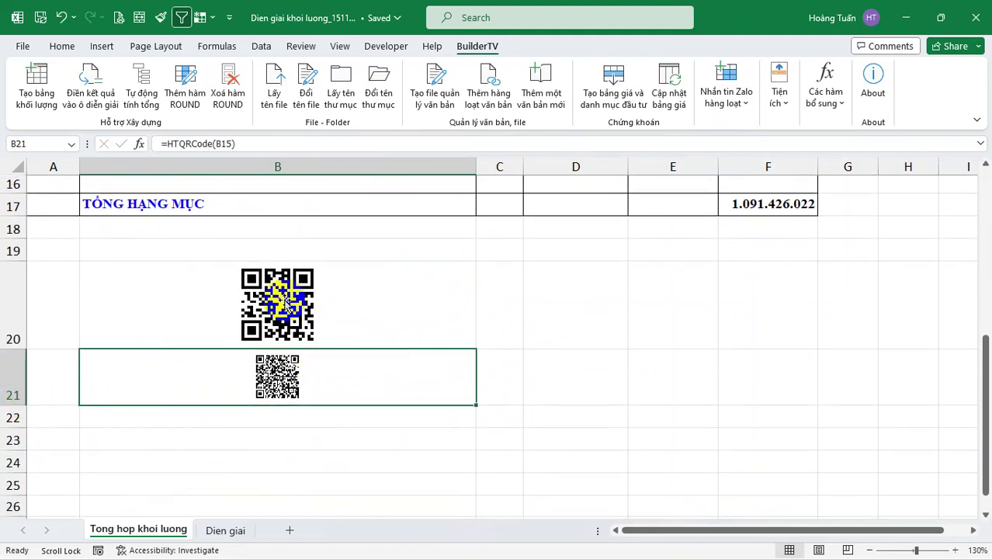
click(285, 303)
click(398, 290)
click(282, 387)
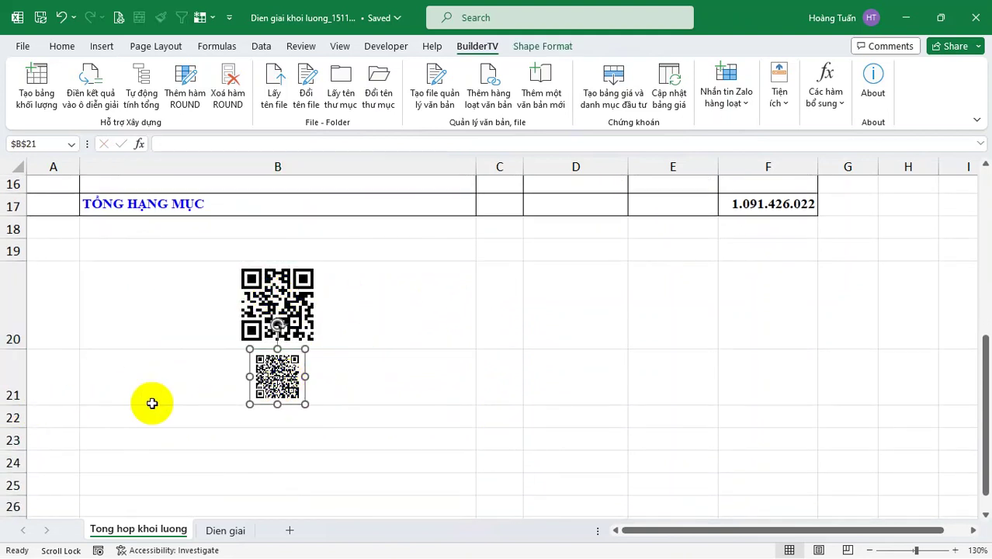
drag(17, 404, 17, 448)
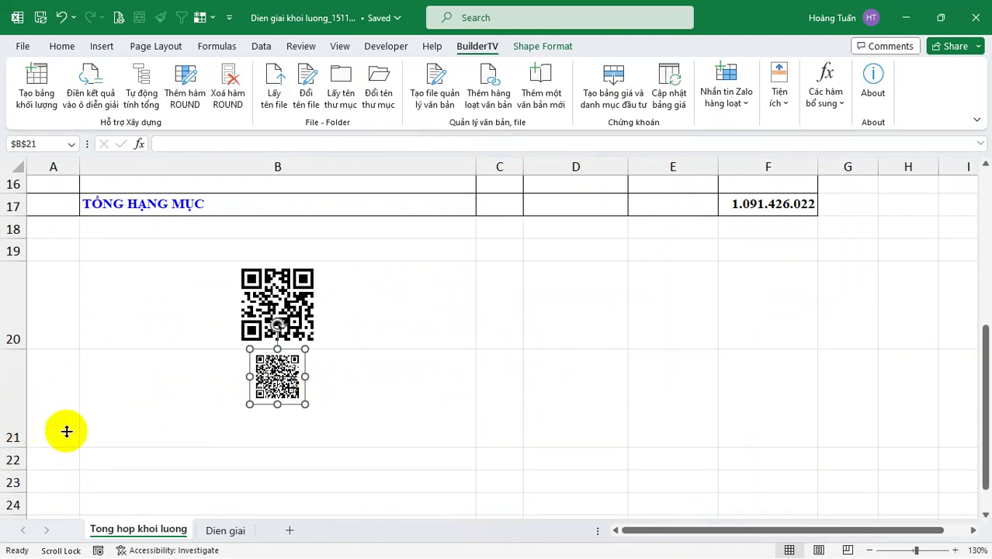
click(593, 403)
click(418, 392)
click(277, 376)
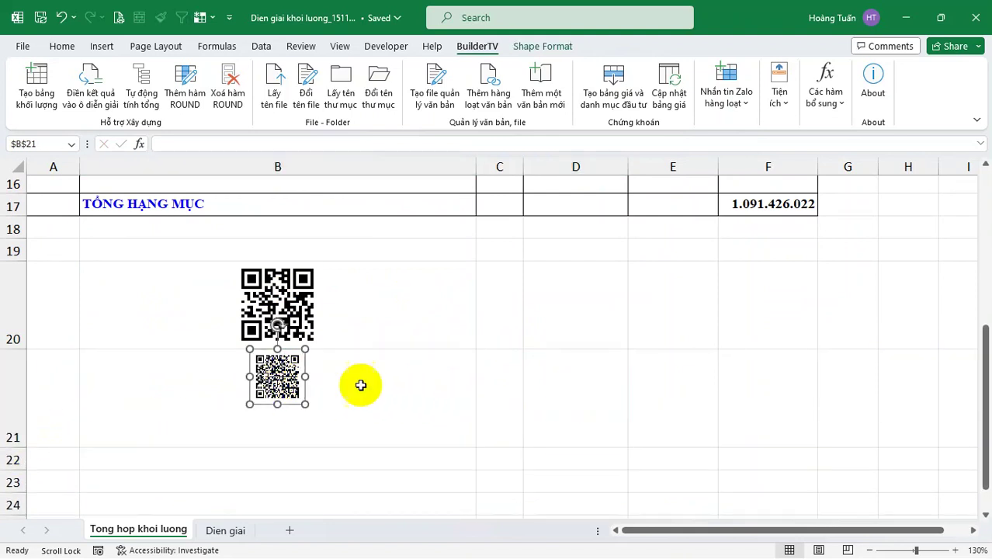
click(359, 384)
- Enlarge row 21 further and reselect B21 to review its =HTQRCode(B15) formula
drag(20, 449, 20, 462)
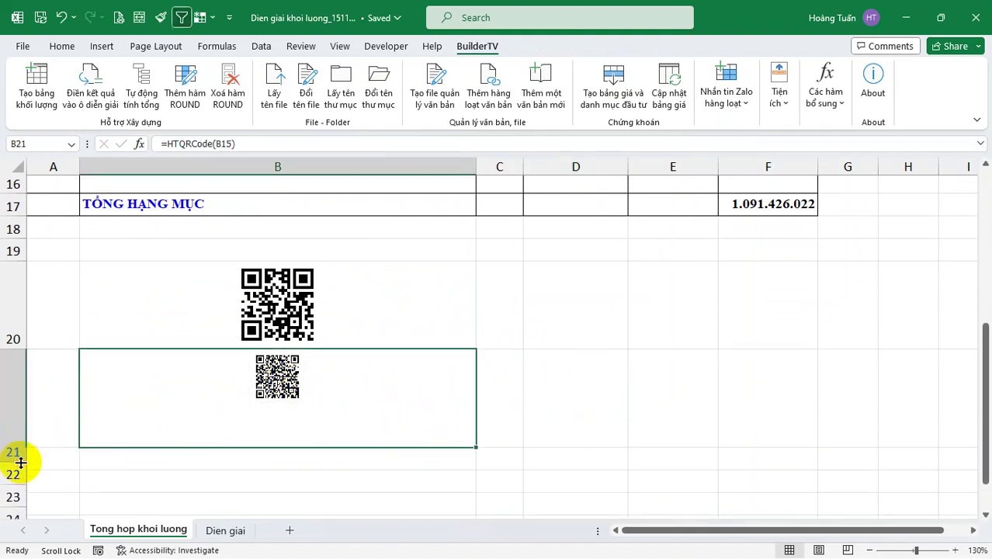
click(287, 382)
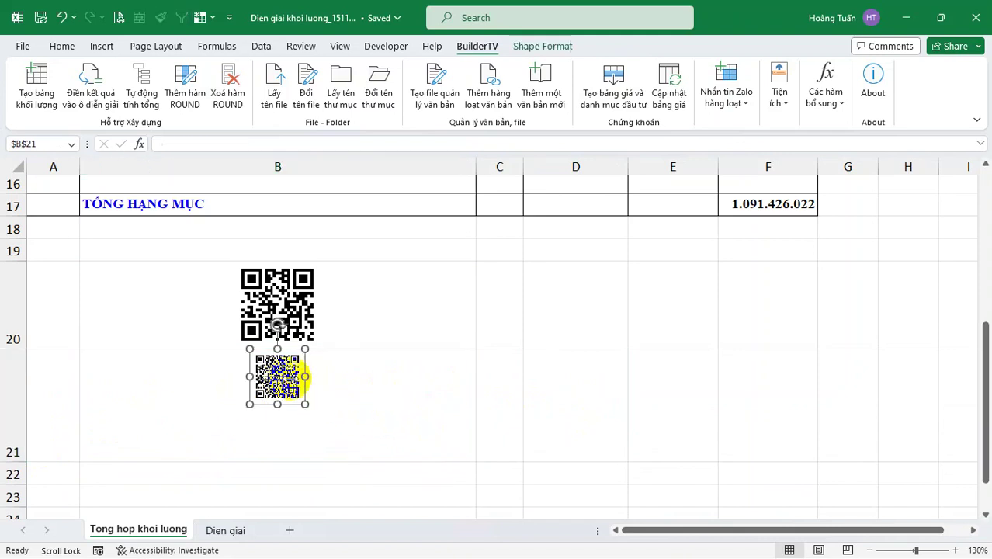
click(430, 406)
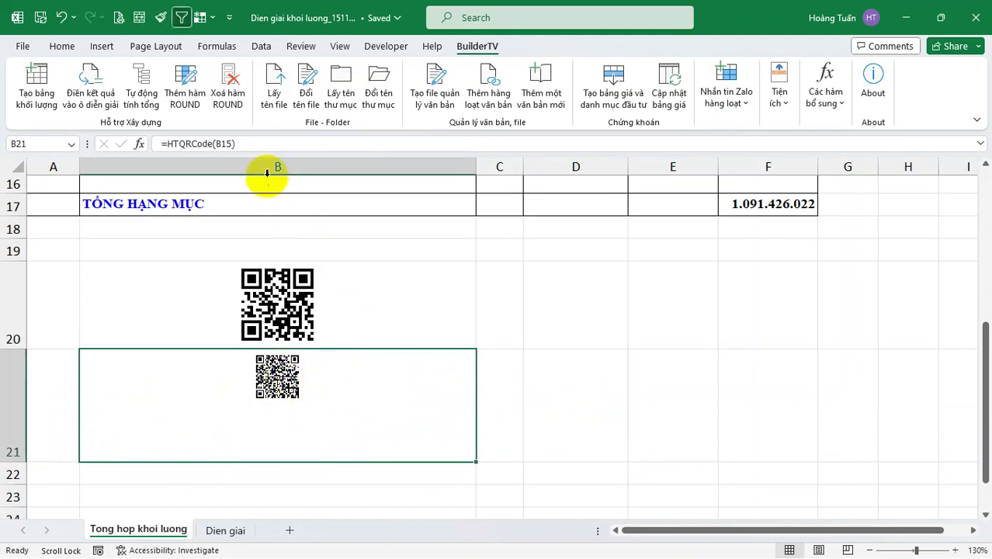
scroll(326, 261, up, 3)
scroll(334, 365, down, 2)
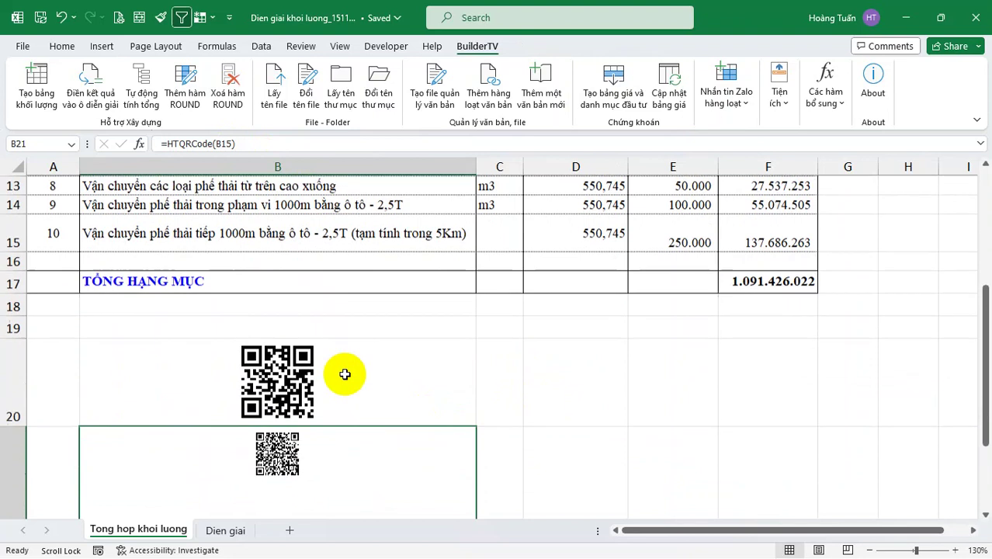
click(332, 233)
click(309, 198)
click(277, 455)
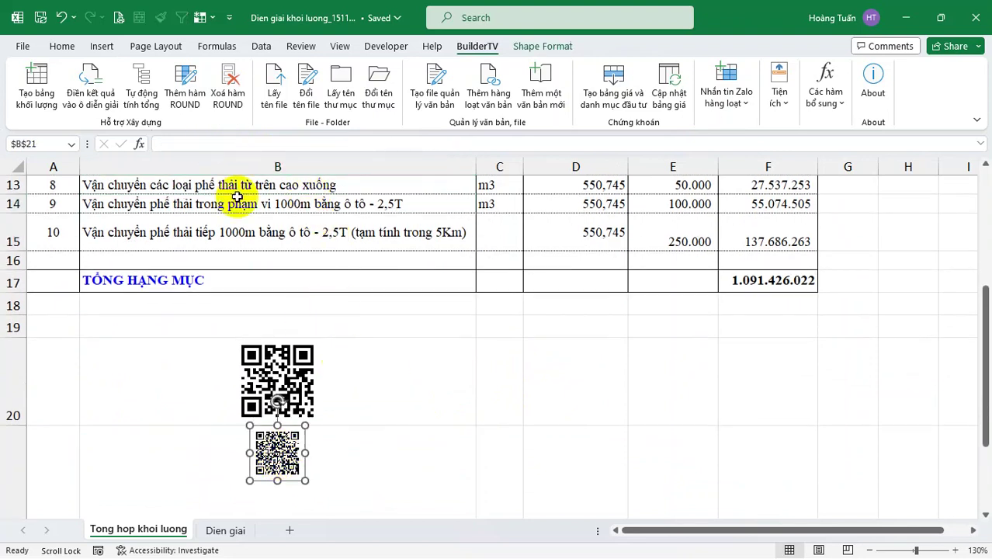
click(373, 462)
- Change B21's QR formula from B15 to B14 so it reads =HTQRCode(B14)
click(247, 146)
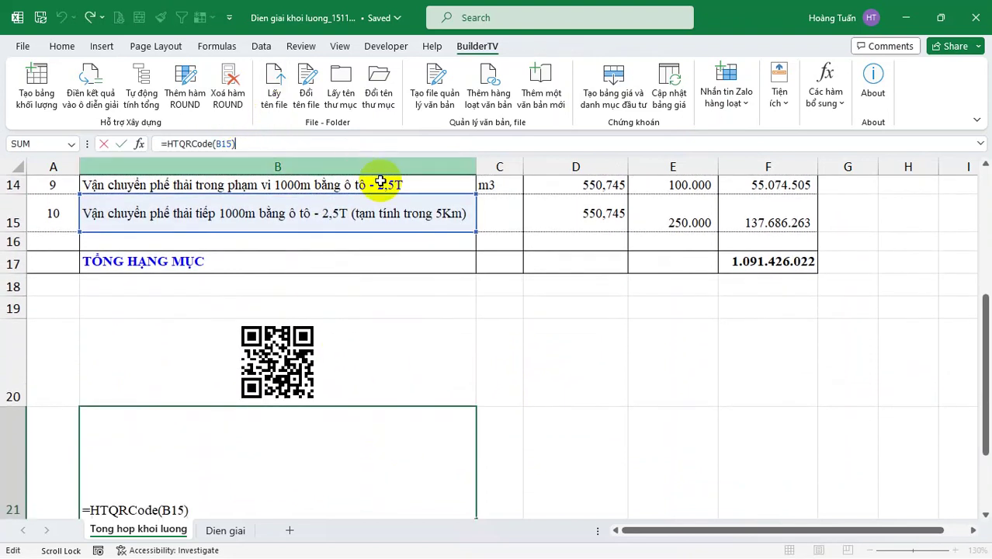
click(346, 183)
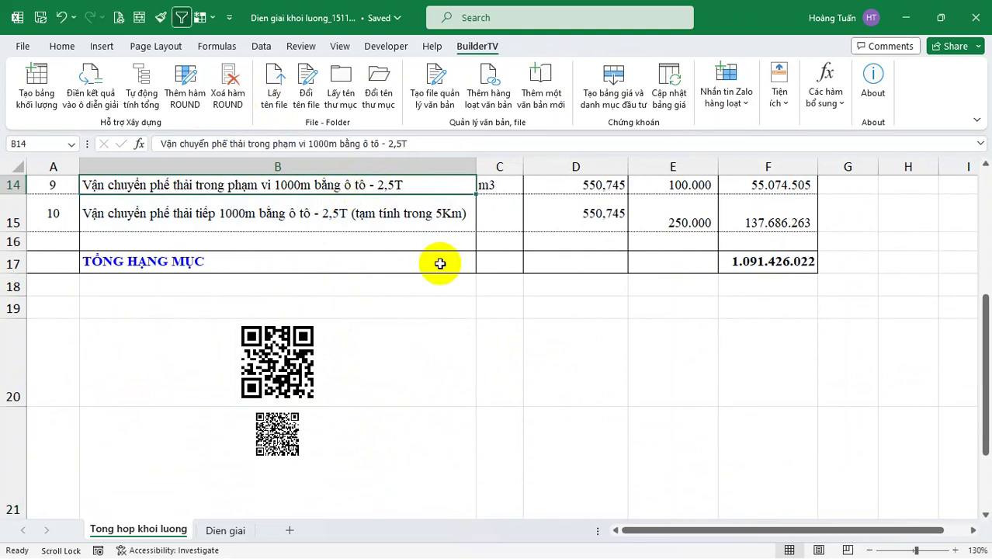
double_click(368, 440)
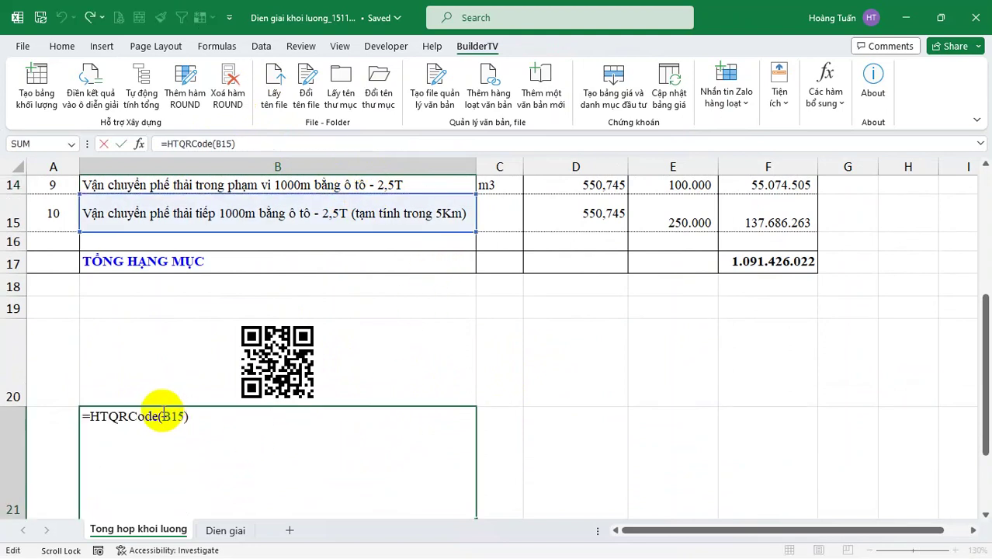
click(244, 186)
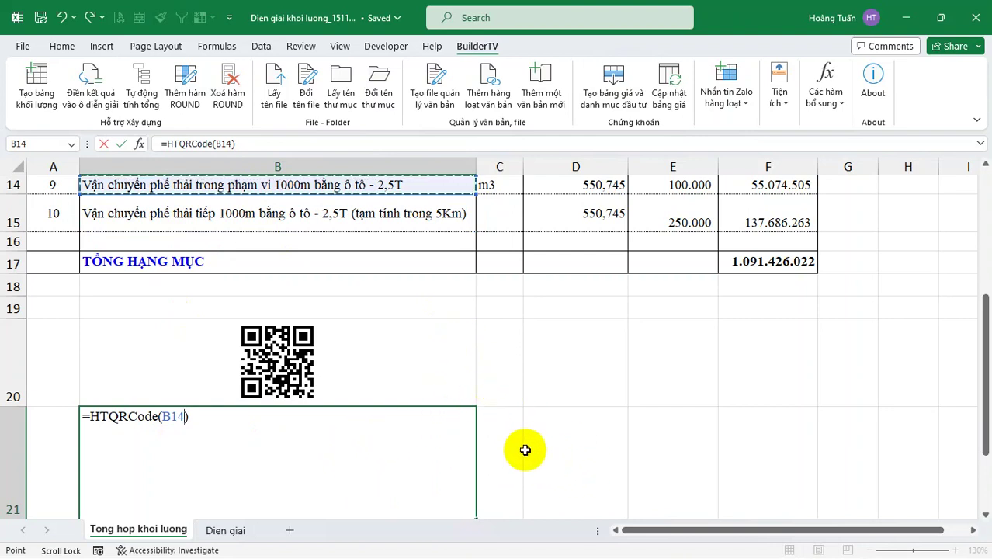
key(ctrl+Return)
click(548, 443)
scroll(551, 443, down, 2)
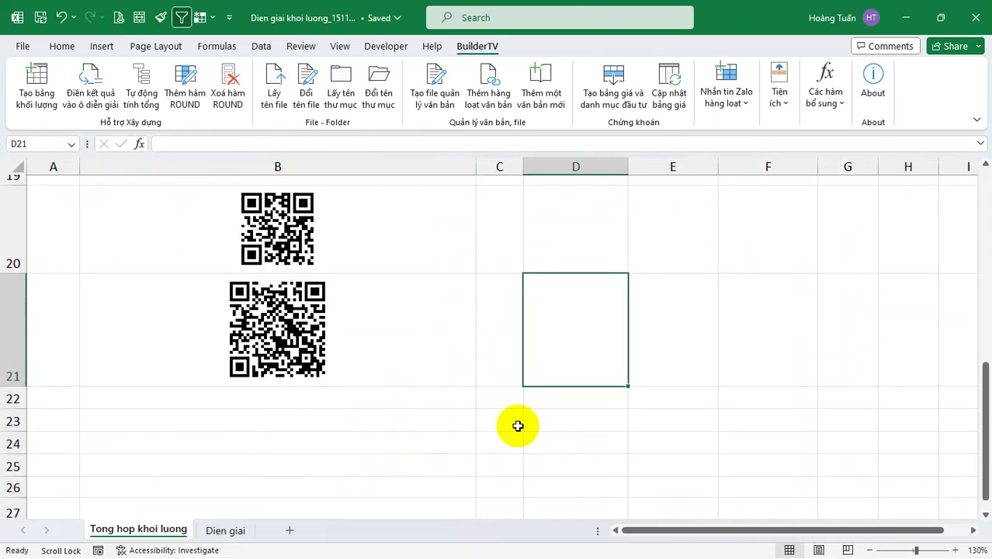
- Enlarge row 21 to fit the larger QR code, then return to the table's top
click(420, 341)
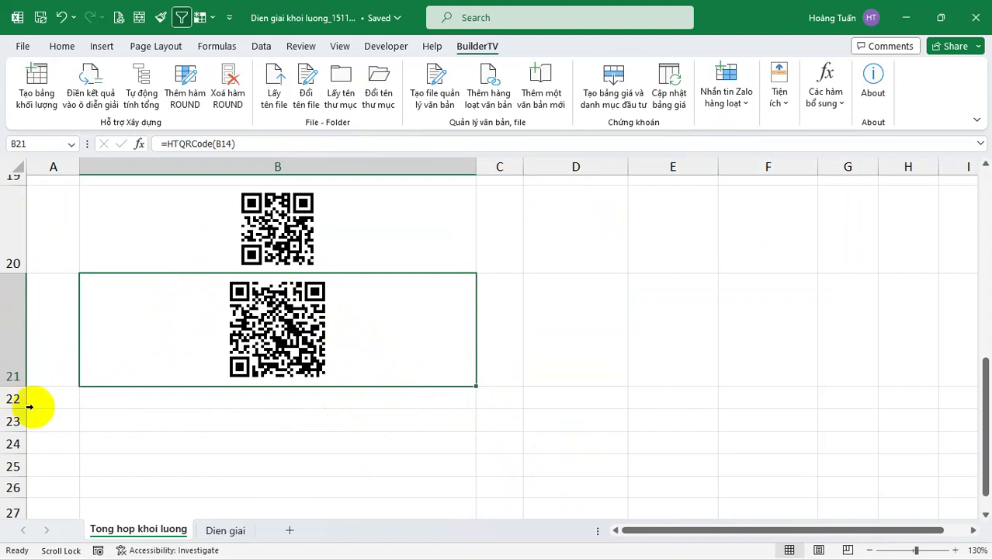
mouse_move(14, 387)
mouse_down()
mouse_move(12, 324)
mouse_move(13, 413)
mouse_move(25, 366)
mouse_move(27, 424)
mouse_move(31, 343)
mouse_move(19, 396)
mouse_up()
click(421, 398)
click(151, 318)
scroll(642, 388, up, 3)
scroll(641, 388, up, 1)
scroll(645, 404, up, 3)
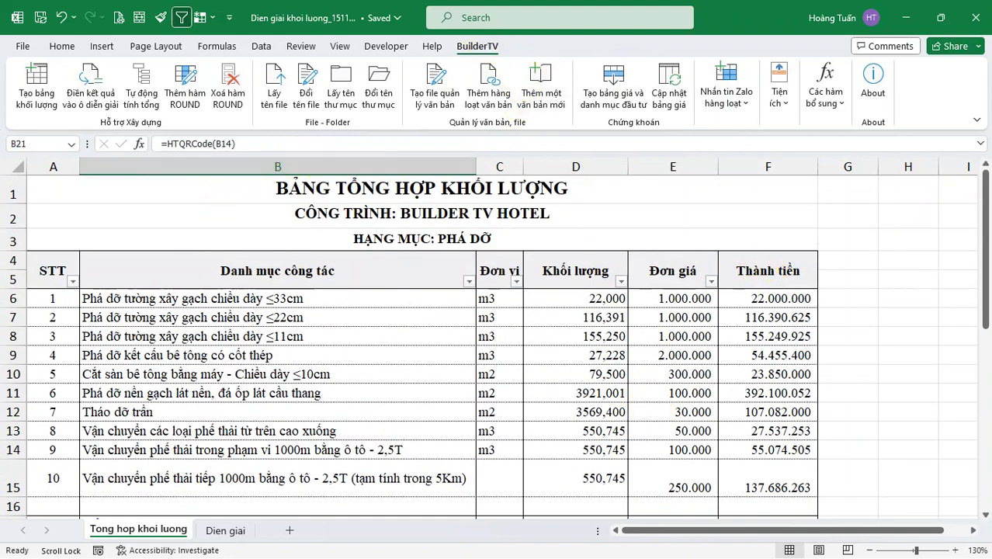
- Open the BuilderTV website from the add-in's About information
click(903, 254)
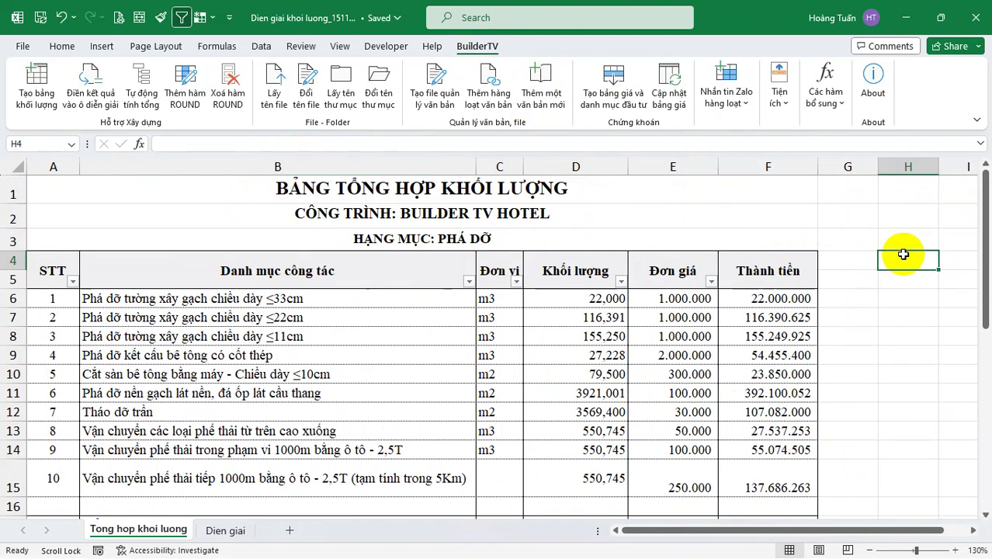
click(872, 78)
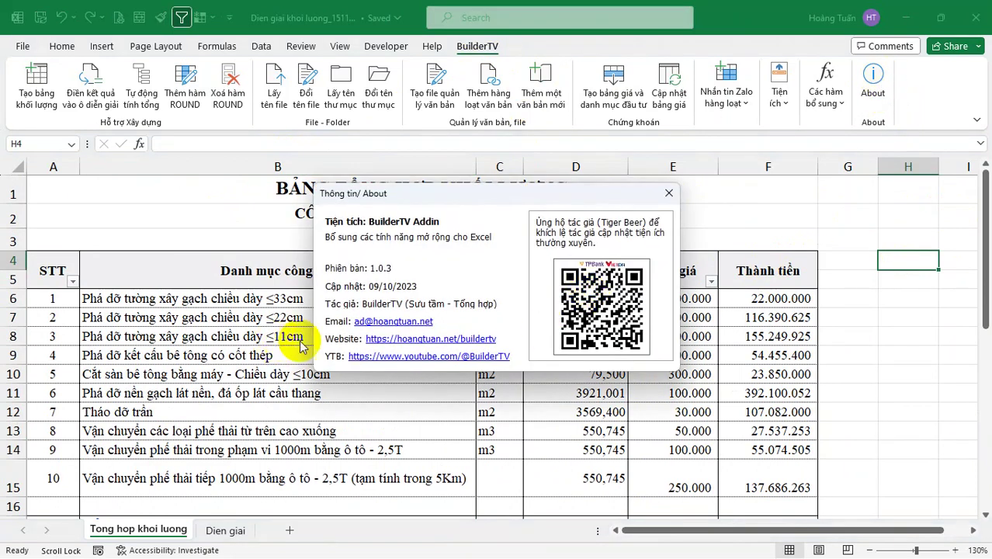
click(418, 340)
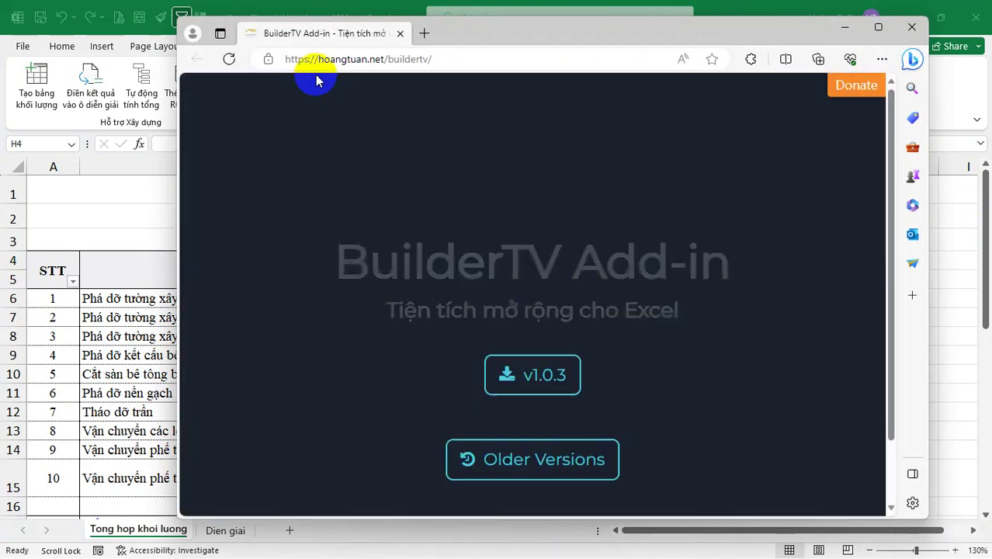
- Download BuilderTV1.0.3.xlam from Google Drive via the v1.0.3 link, then return to the add-in page
click(514, 378)
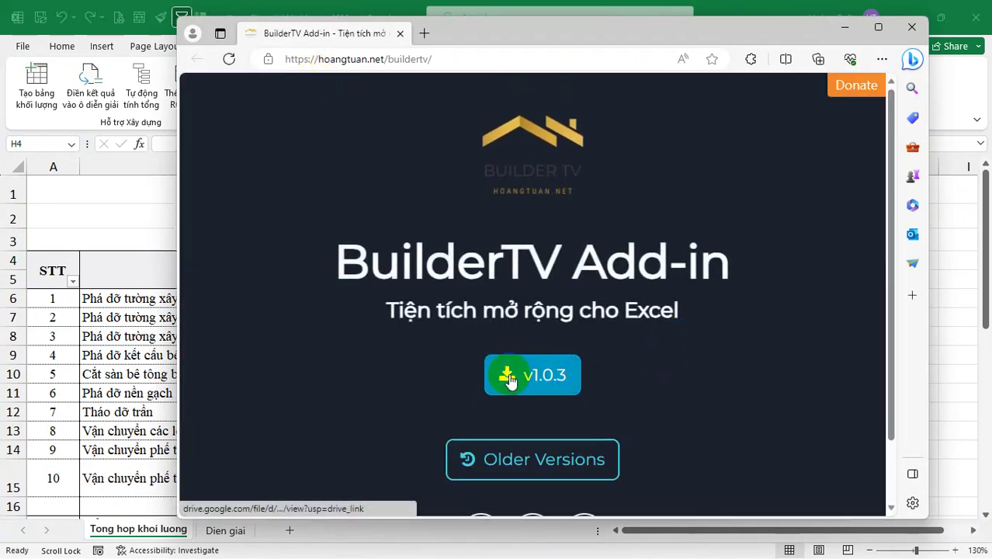
click(542, 379)
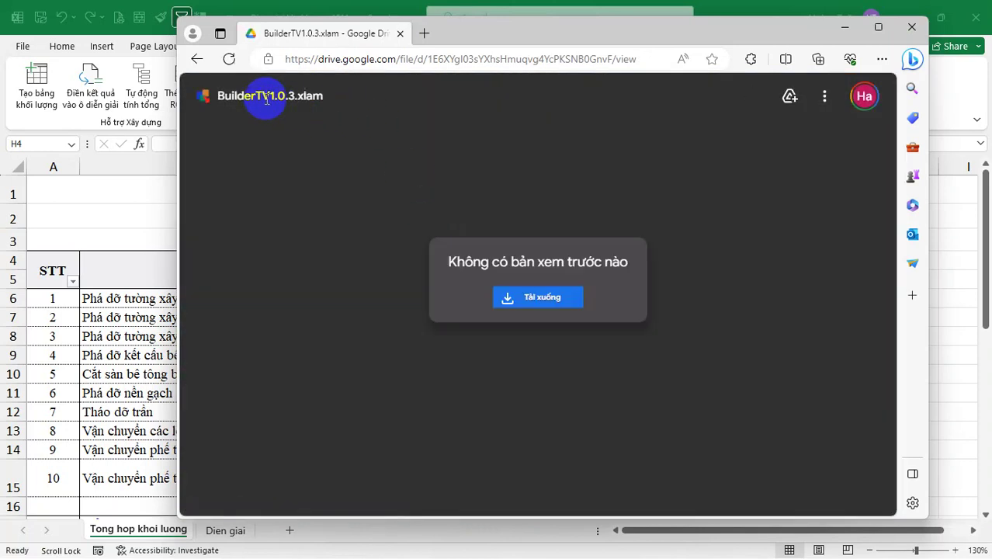
click(558, 294)
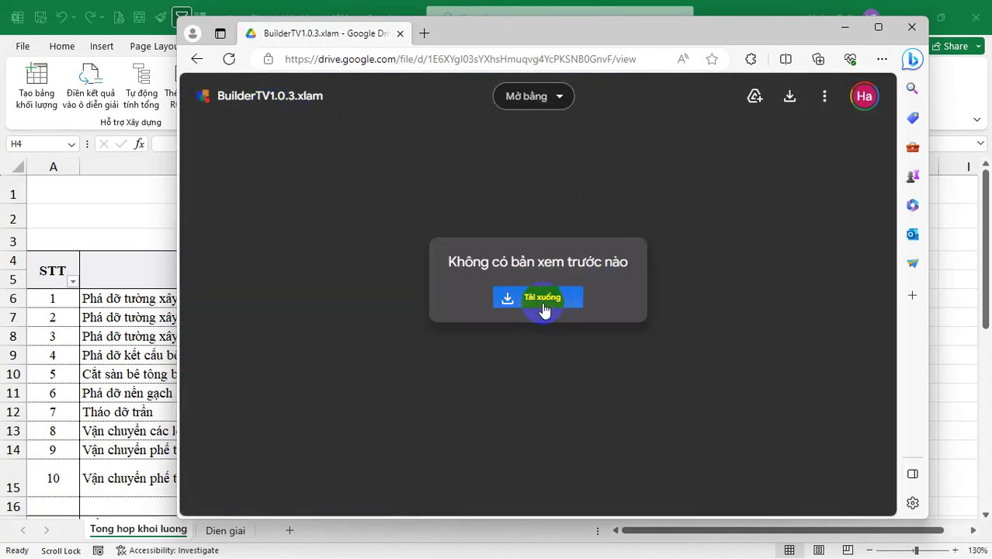
click(198, 60)
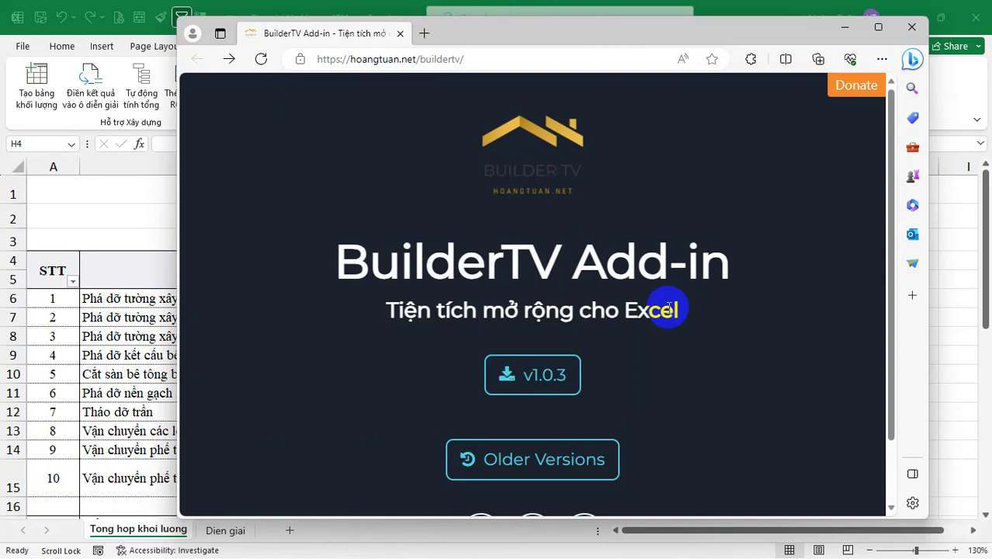
click(526, 403)
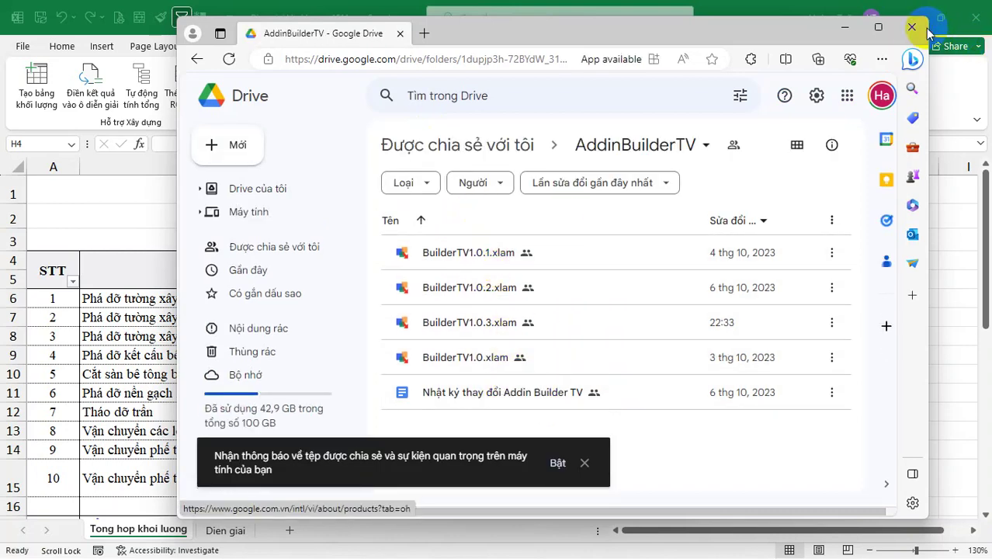
click(198, 58)
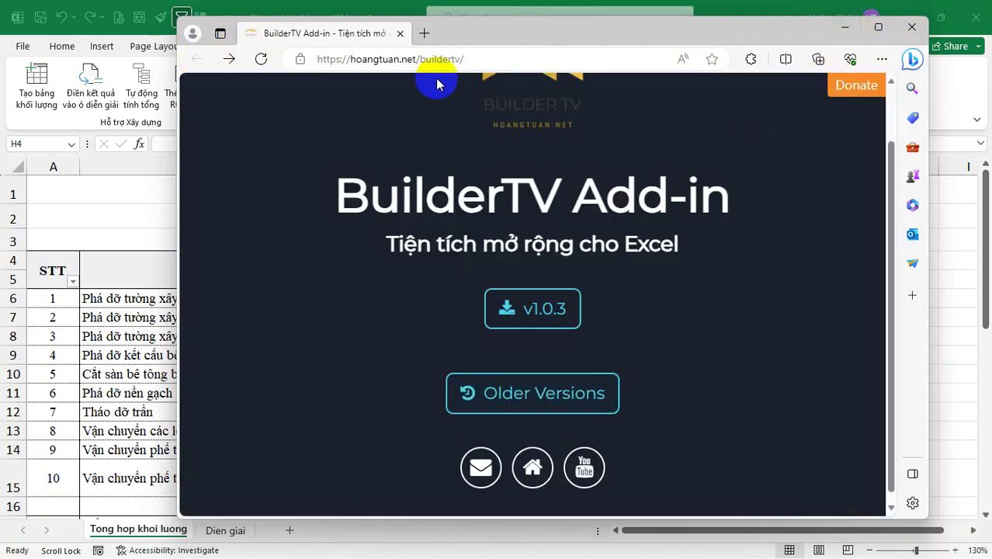
- Copy the hoangtuan.net/buildertv/ address and show the BuilderTV page full screen
click(494, 62)
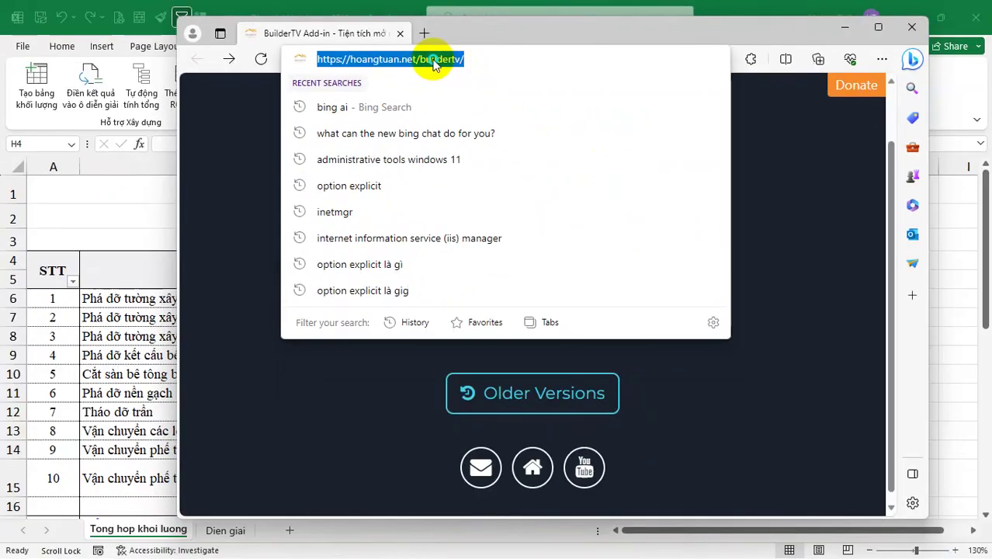
right_click(435, 60)
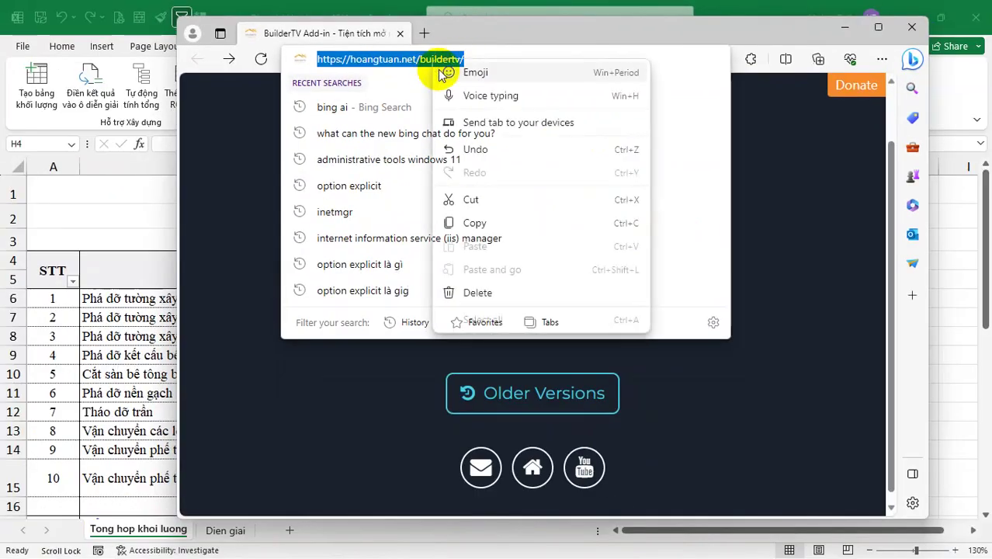
click(474, 223)
click(772, 333)
key(F11)
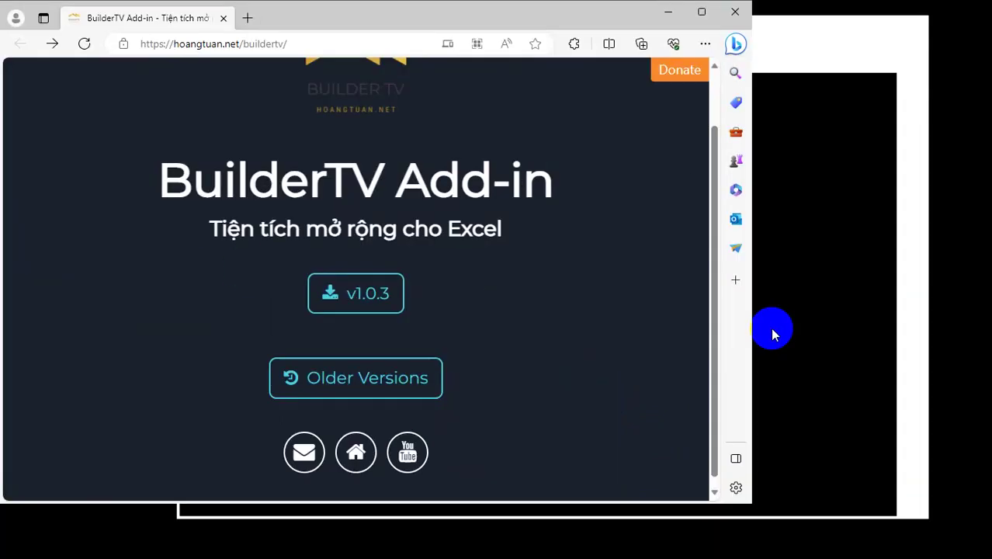